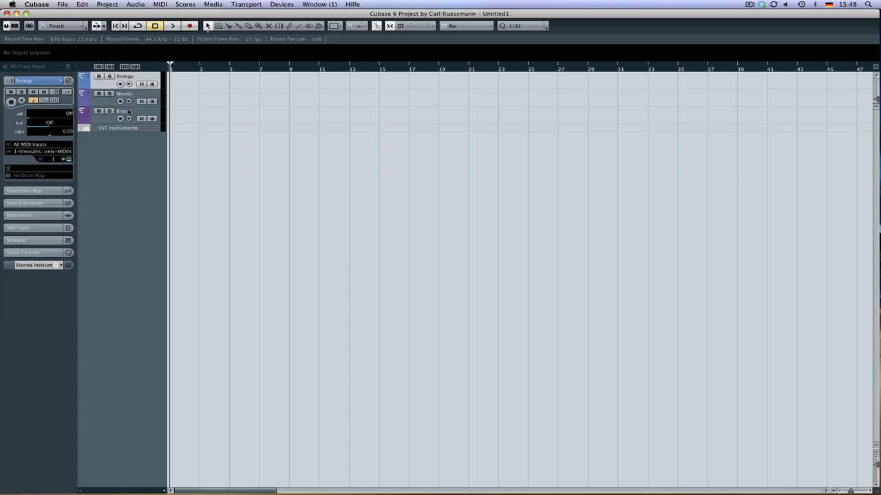
# Check which VST instruments are loaded in the project's instrument rack
pyautogui.press('F11')
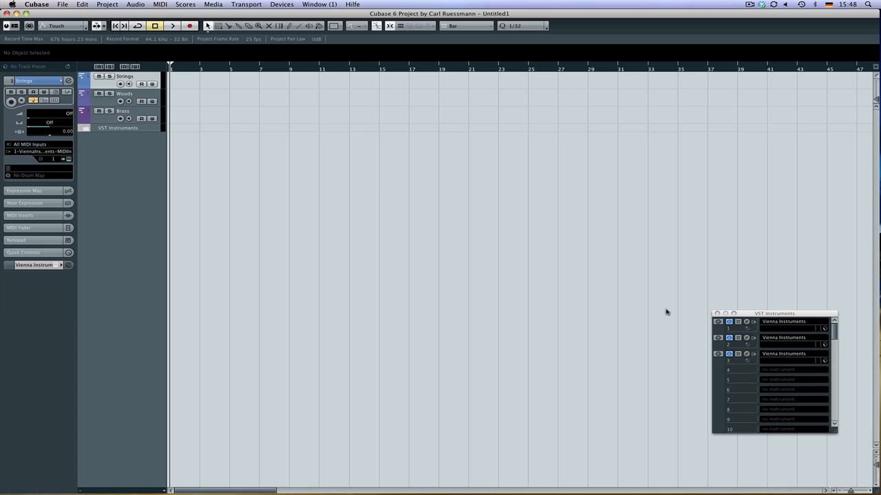
pyautogui.press('F11')
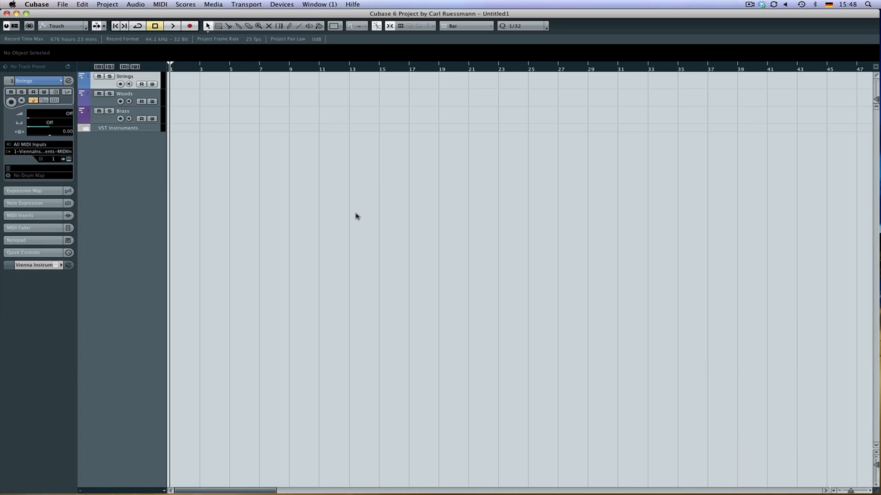
# Open the mixer and inspect the insert effects of the Stereo Out channel
pyautogui.press('F3')
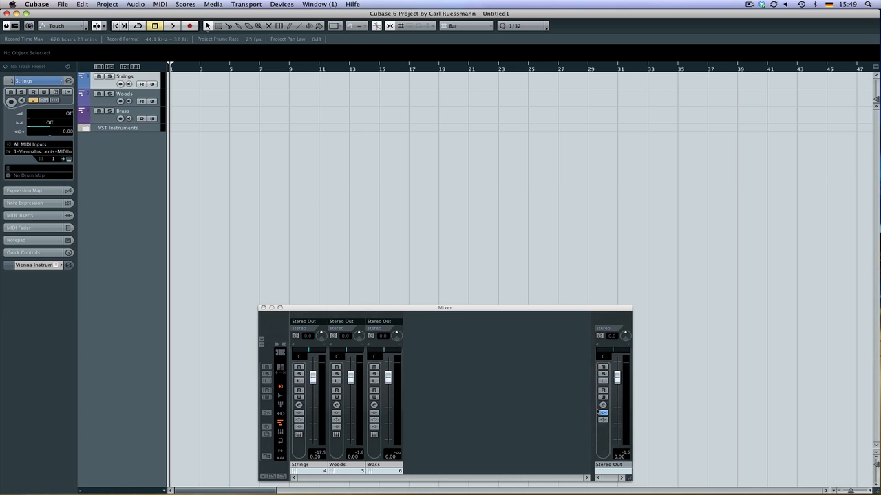
pyautogui.click(603, 405)
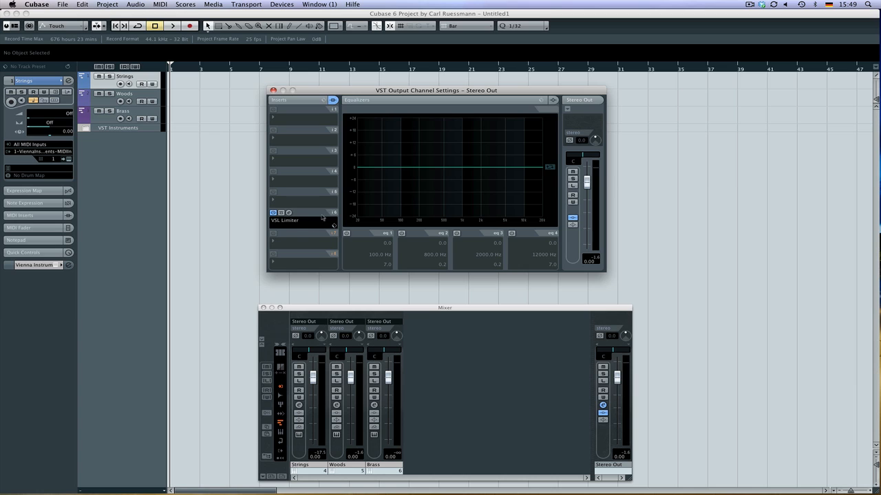
pyautogui.click(273, 90)
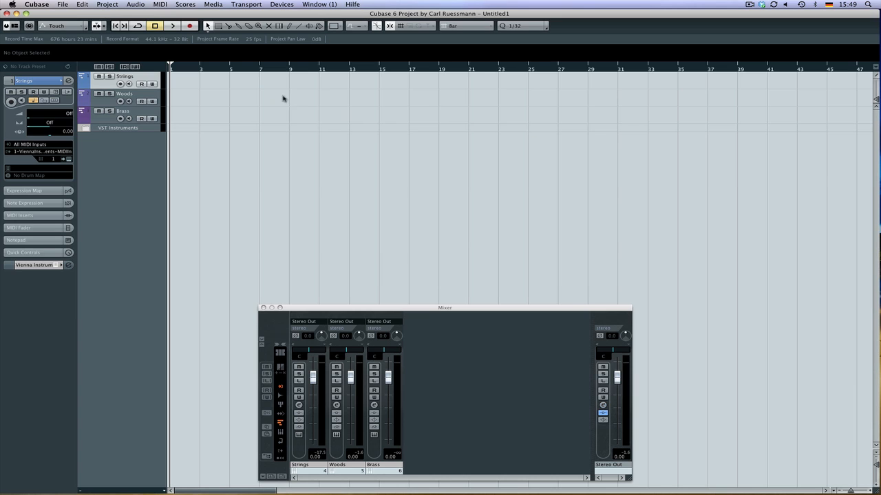
pyautogui.moveTo(468, 309); pyautogui.dragTo(469, 307)
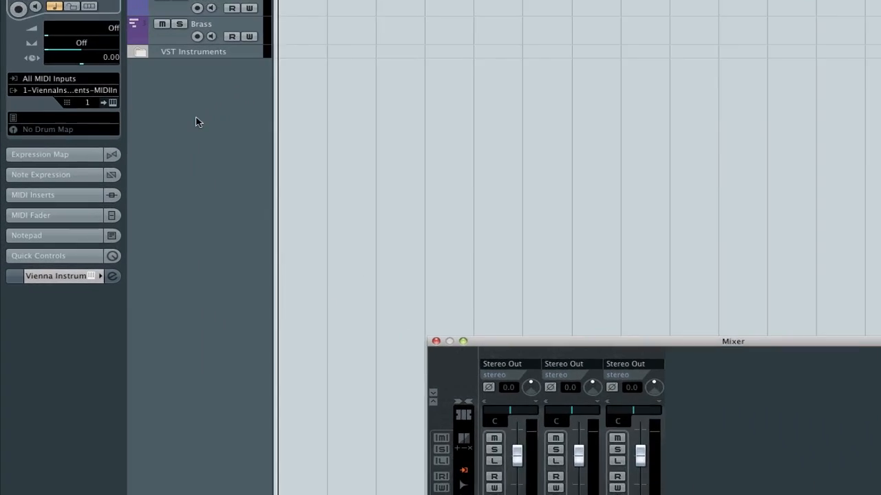
# Add three stereo group channel tracks to the project
pyautogui.rightClick(122, 172)
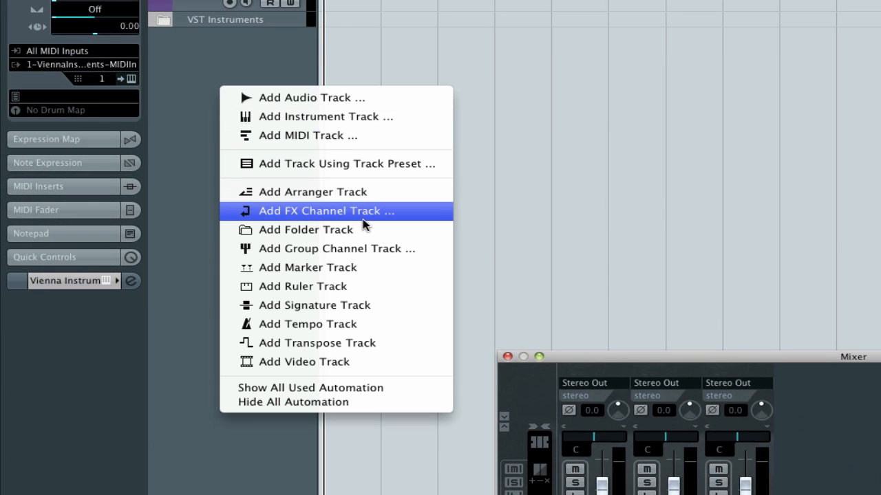
pyautogui.click(356, 253)
pyautogui.click(751, 201)
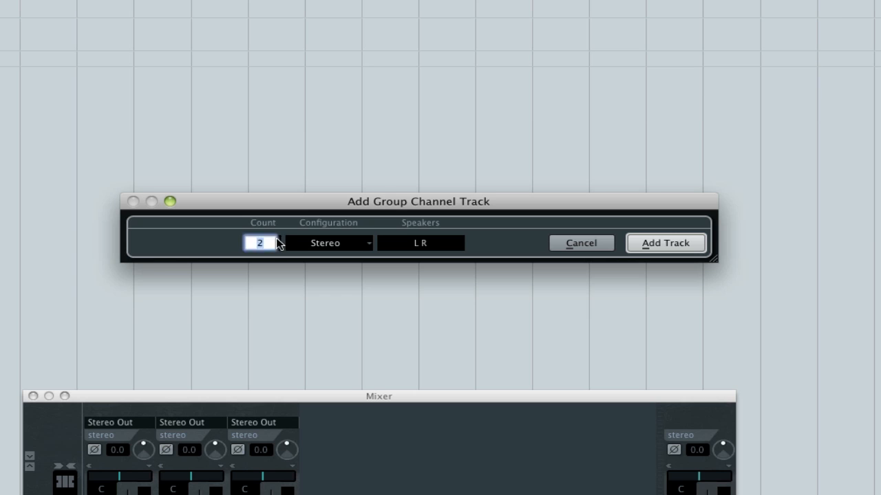
pyautogui.write('3')
pyautogui.click(663, 243)
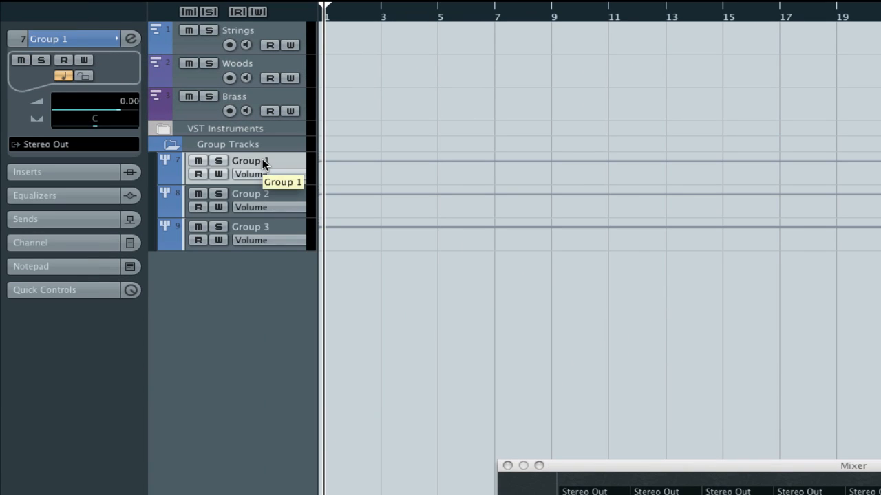
# Rename the first group track as NEAR ER
pyautogui.doubleClick(262, 162)
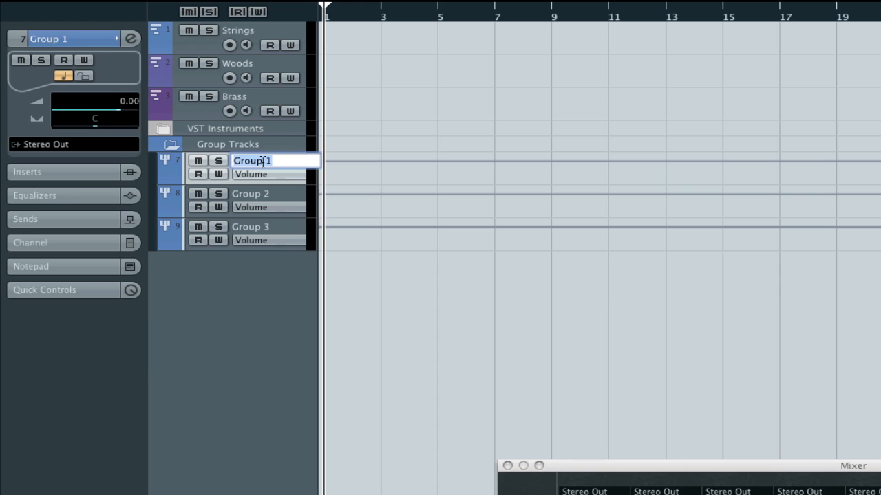
pyautogui.write('NEAR ER')
pyautogui.press('Return')
# Rename the second group track as MIDDLE ER
pyautogui.doubleClick(263, 194)
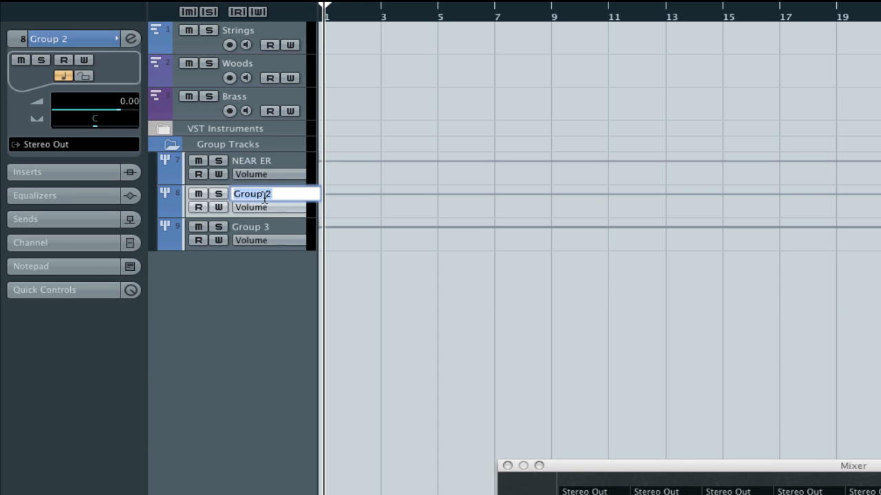
pyautogui.write('MIDDLE')
pyautogui.press('Return')
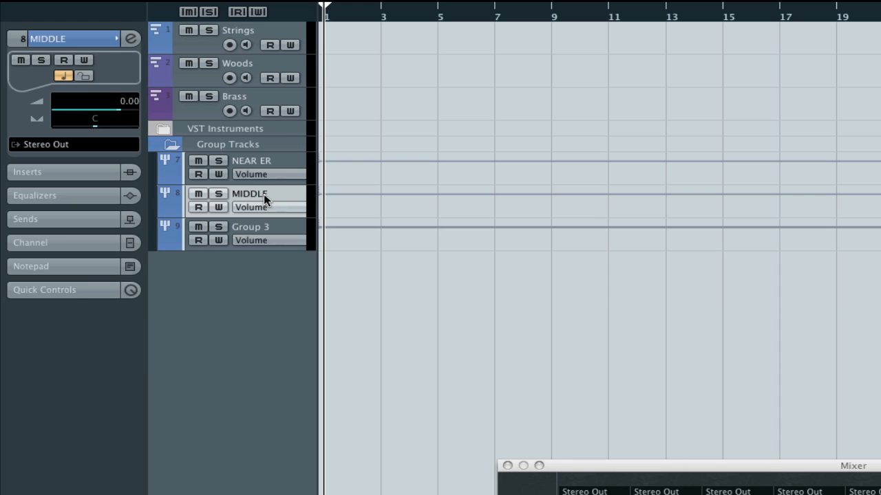
pyautogui.doubleClick(263, 194)
pyautogui.press('Right')
pyautogui.write('ER')
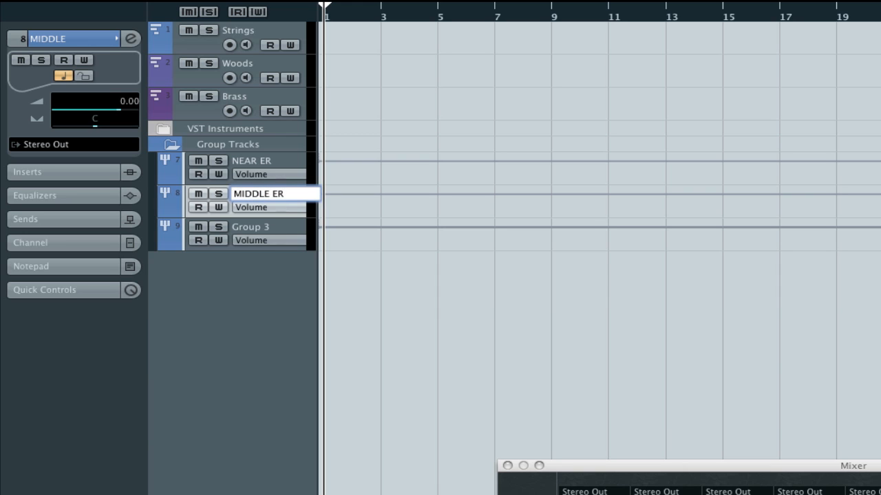
pyautogui.press('Return')
# Rename the third group track as REAR ER
pyautogui.doubleClick(254, 229)
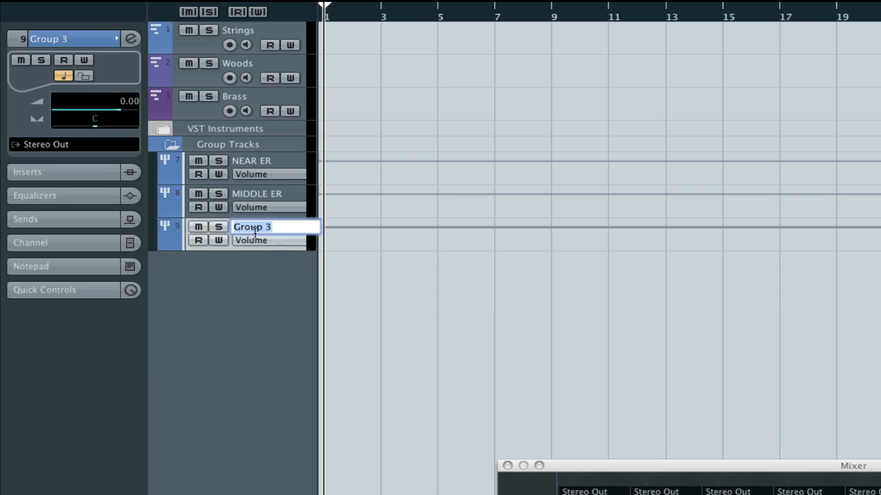
pyautogui.write('REAR ER')
pyautogui.press('Return')
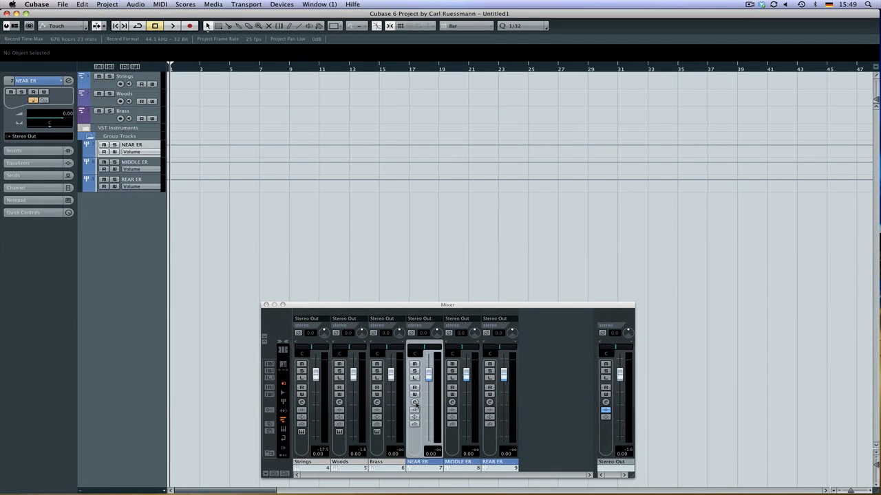
# Load the RoomWorks reverb into the first insert slot of the NEAR ER group channel
pyautogui.click(413, 402)
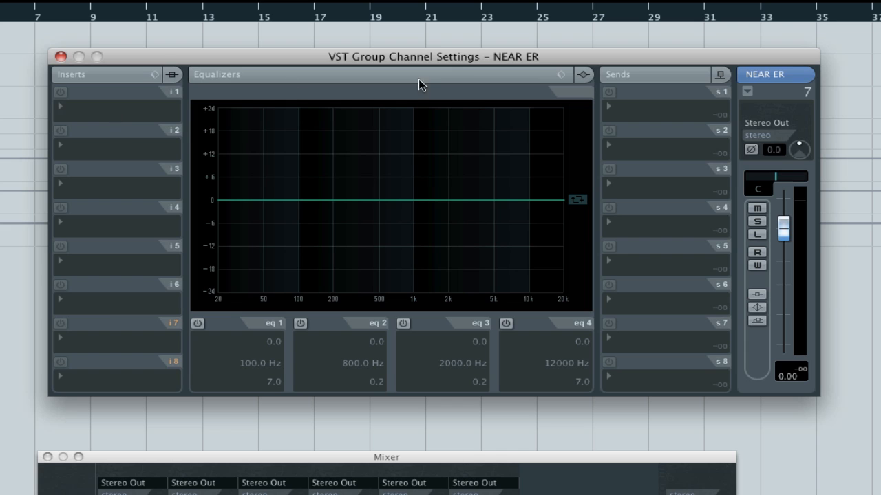
pyautogui.click(96, 108)
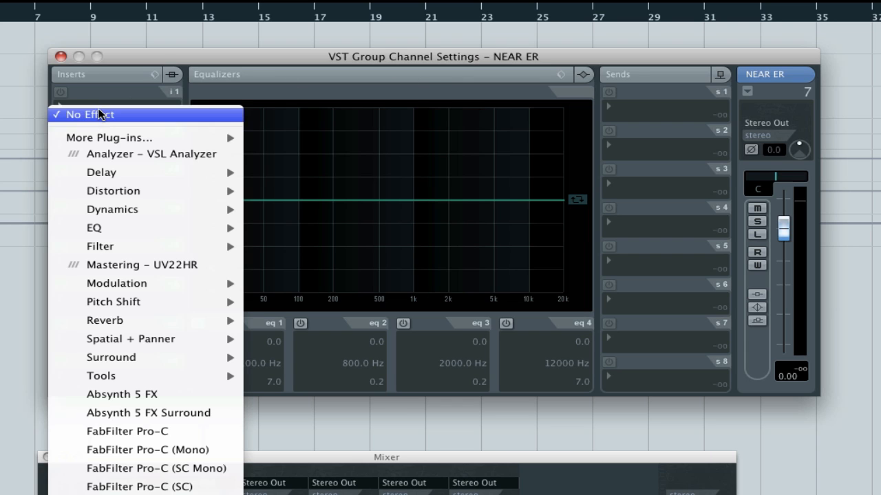
pyautogui.moveTo(156, 321)
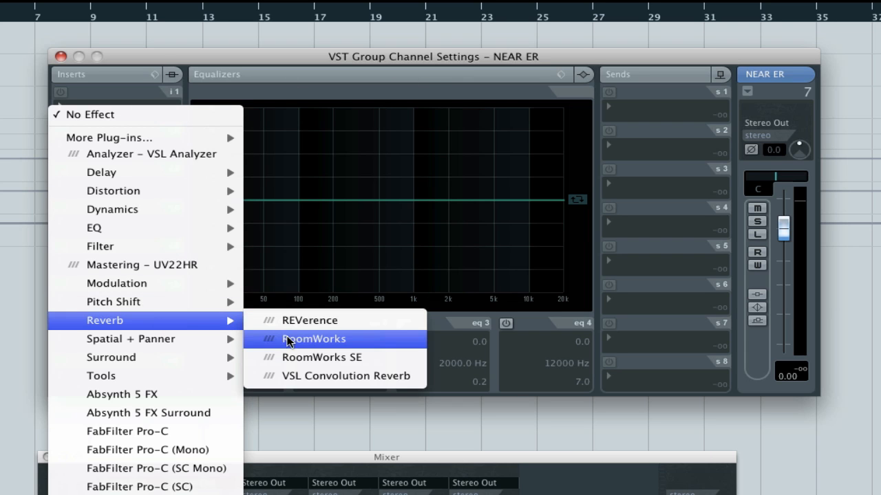
pyautogui.click(350, 343)
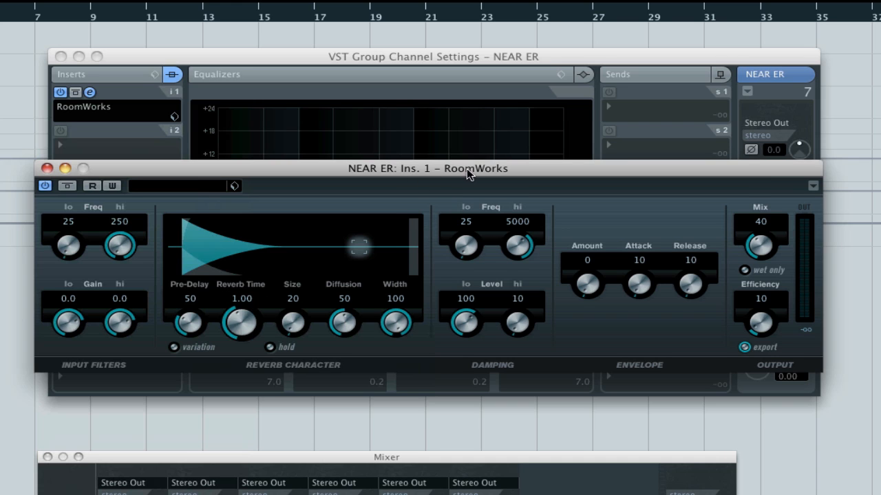
pyautogui.moveTo(469, 173); pyautogui.dragTo(453, 187)
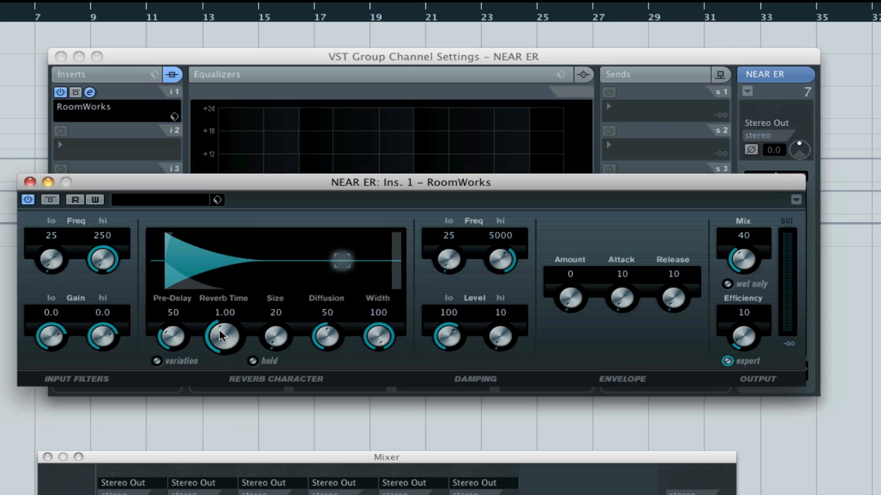
# In NEAR ER's RoomWorks, set the reverb time to 0.10, size to 250, diffusion to 0 and mix to 50
pyautogui.moveTo(220, 335); pyautogui.dragTo(222, 356)
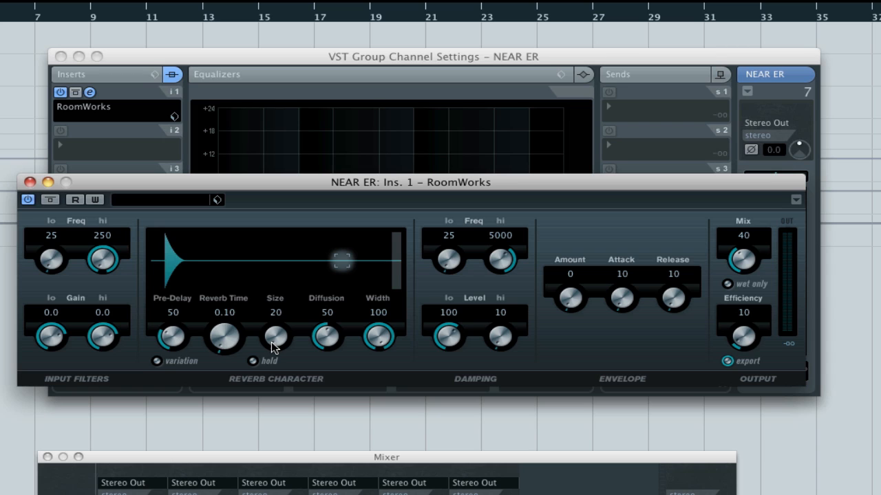
pyautogui.moveTo(272, 348); pyautogui.dragTo(330, 323)
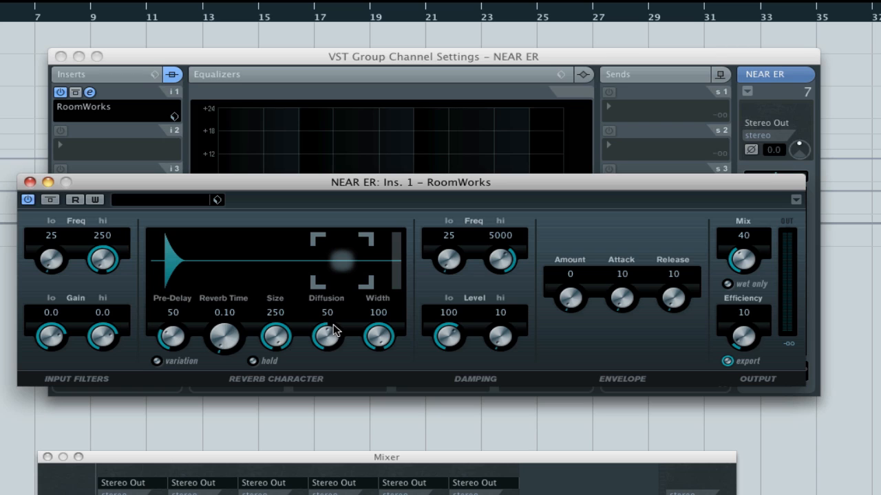
pyautogui.moveTo(331, 335)
pyautogui.mouseDown()
pyautogui.moveTo(320, 342)
pyautogui.moveTo(335, 348)
pyautogui.mouseUp()
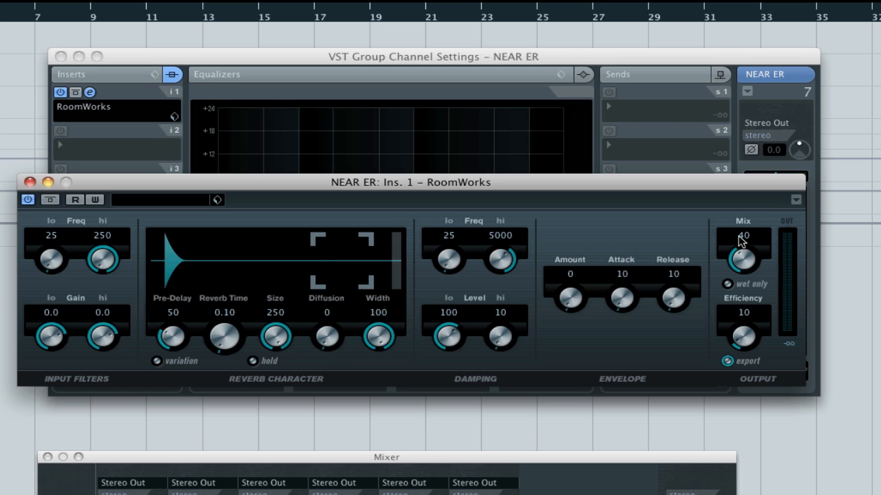
pyautogui.click(740, 236)
pyautogui.write('50')
pyautogui.press('Return')
pyautogui.click(31, 183)
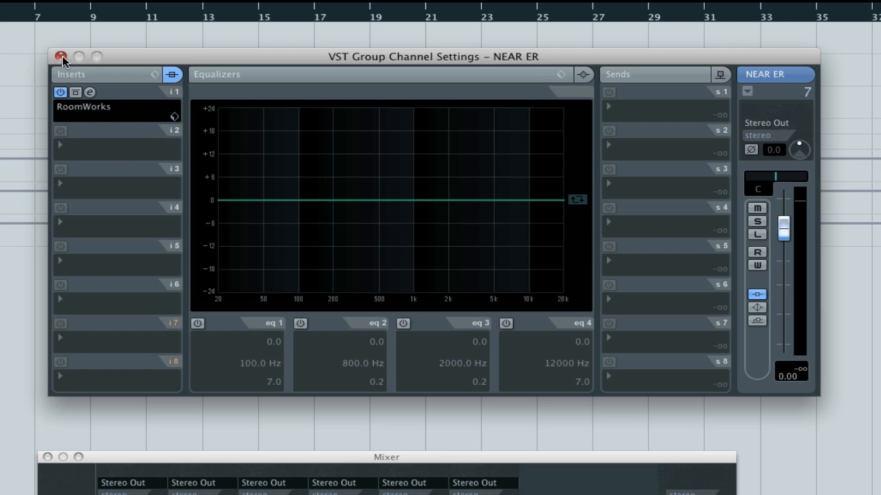
# Load the RoomWorks reverb into the first insert slot of the MIDDLE ER group channel
pyautogui.click(413, 493)
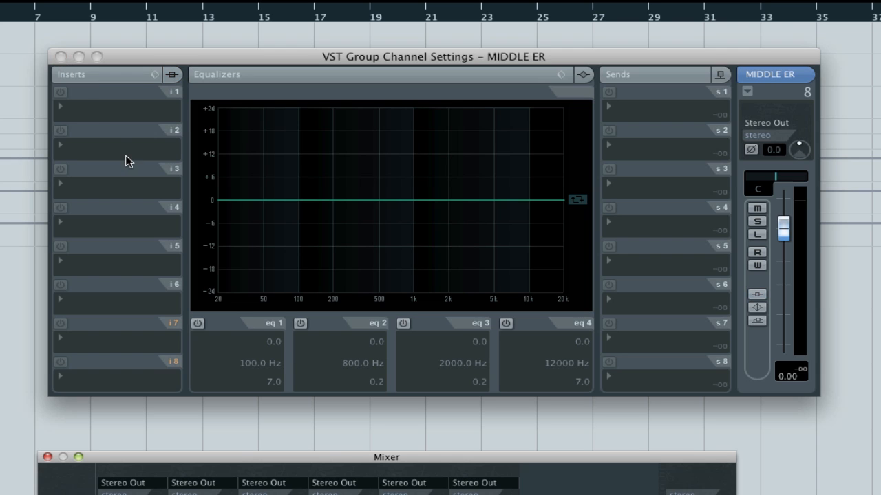
pyautogui.click(90, 108)
pyautogui.moveTo(231, 321)
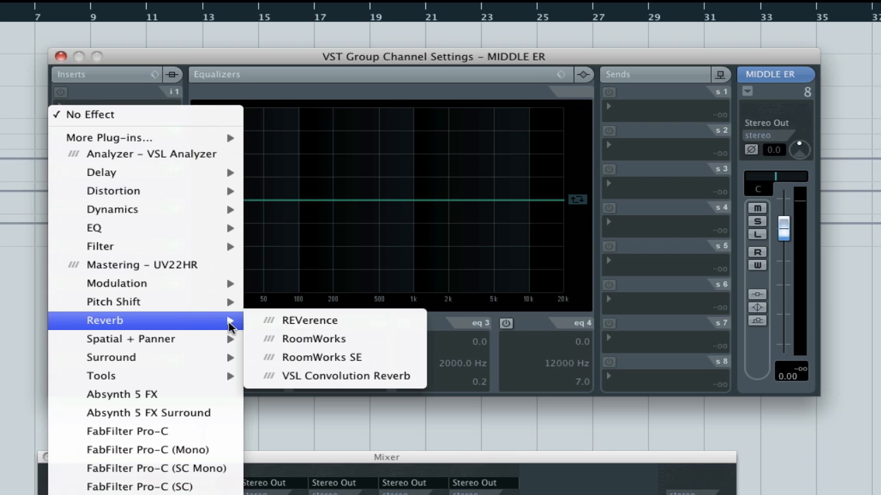
pyautogui.click(321, 339)
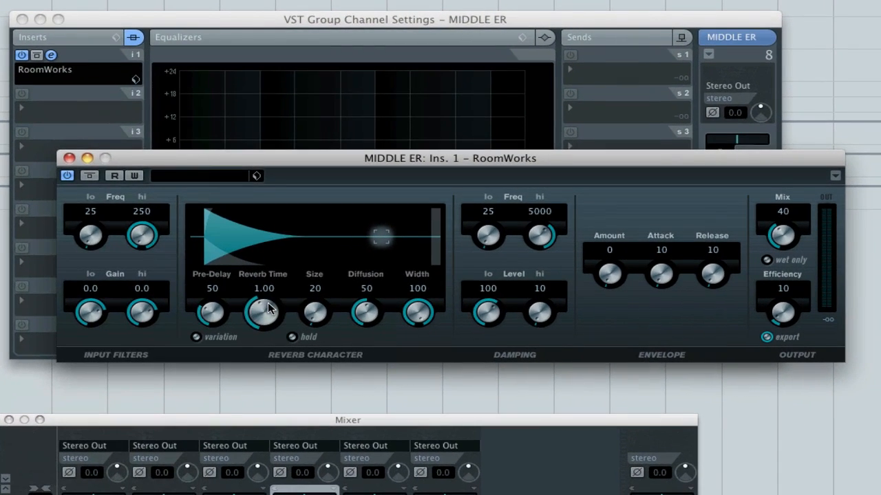
# In MIDDLE ER's RoomWorks, set the reverb time to 0.10, size to 250, diffusion to 0 and mix to 50
pyautogui.moveTo(283, 329); pyautogui.dragTo(288, 358)
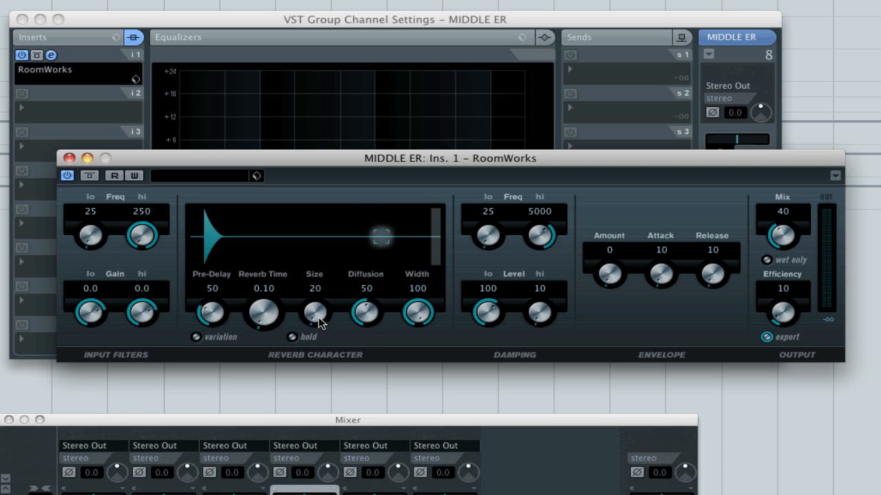
pyautogui.moveTo(315, 314); pyautogui.dragTo(370, 334)
pyautogui.click(784, 213)
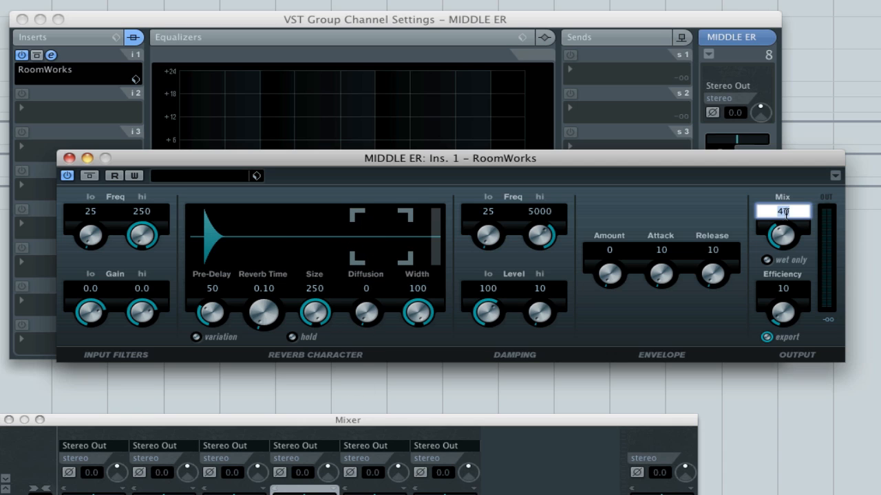
pyautogui.write('50')
pyautogui.press('Return')
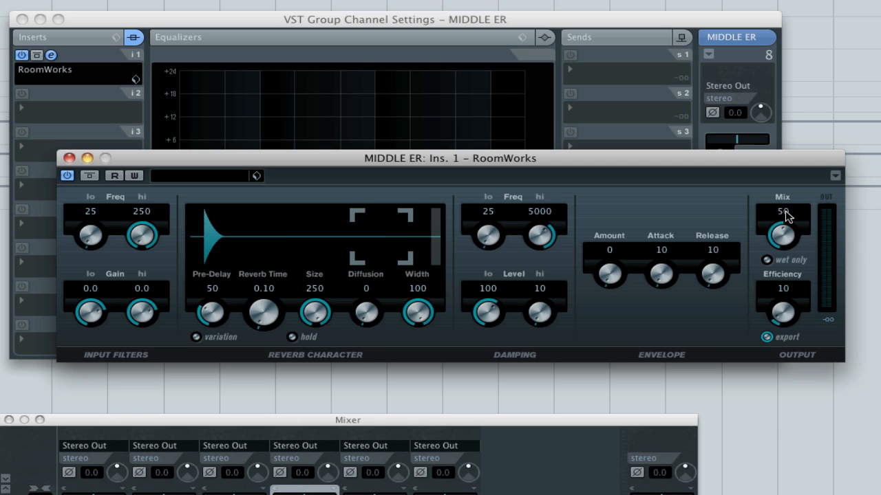
# Set the pre-delay of MIDDLE ER's RoomWorks to 42 and close the plug-in window
pyautogui.click(212, 291)
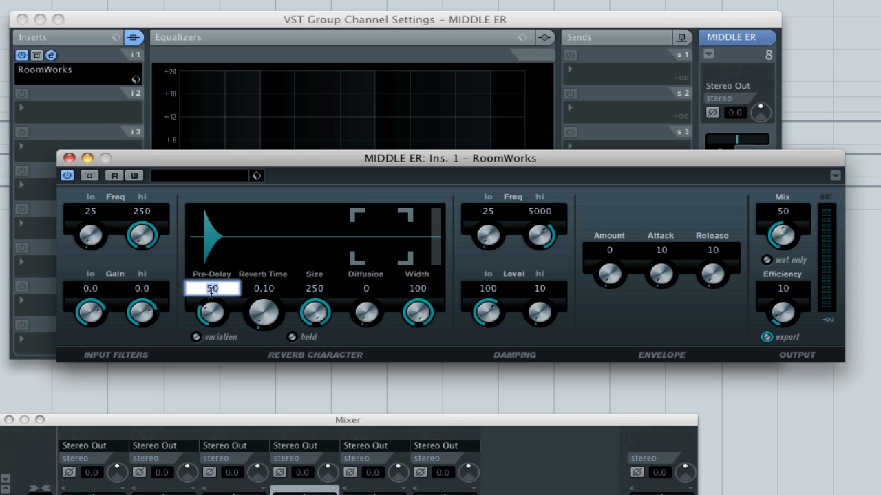
pyautogui.write('42')
pyautogui.press('Return')
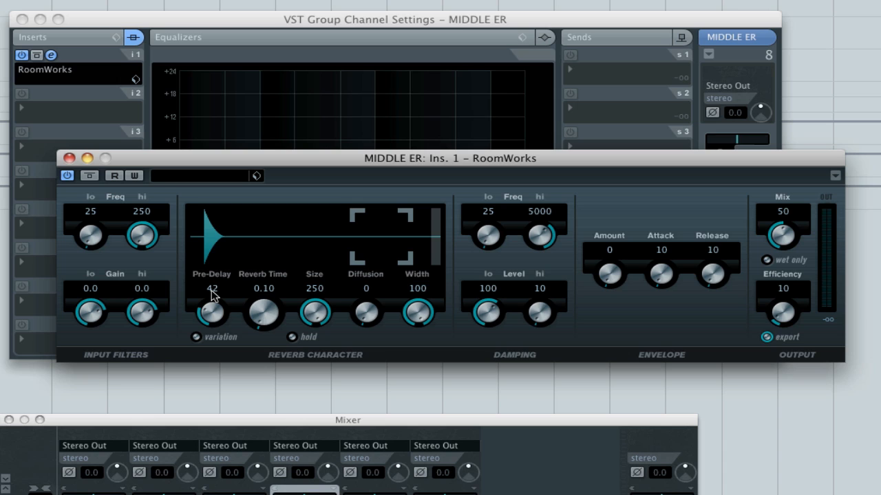
pyautogui.click(69, 159)
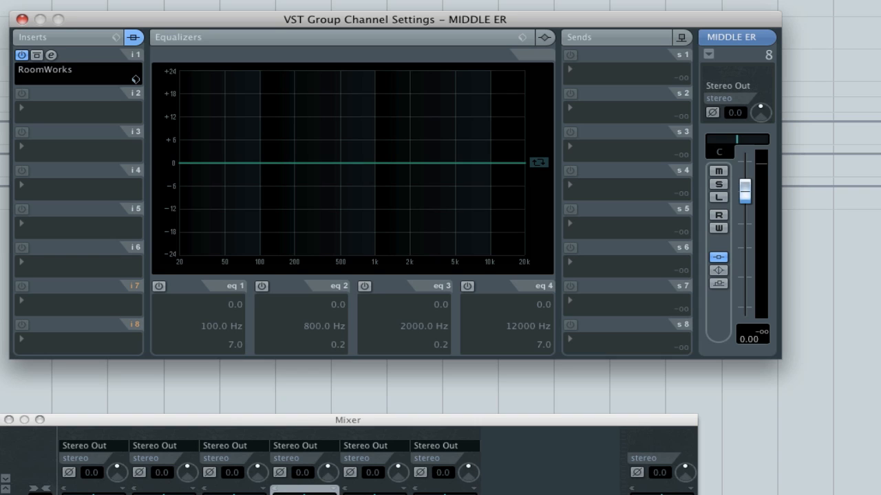
# Load the RoomWorks reverb into the first insert slot of the REAR ER group channel
pyautogui.click(418, 494)
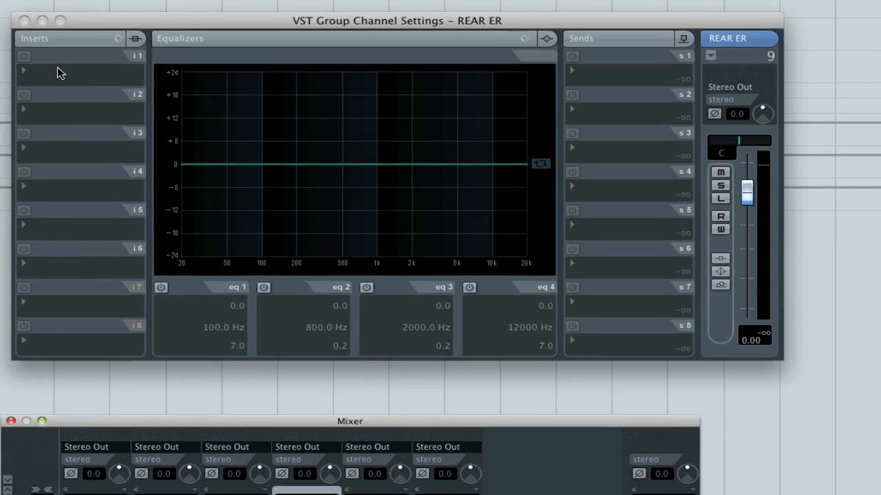
pyautogui.click(58, 68)
pyautogui.moveTo(122, 289)
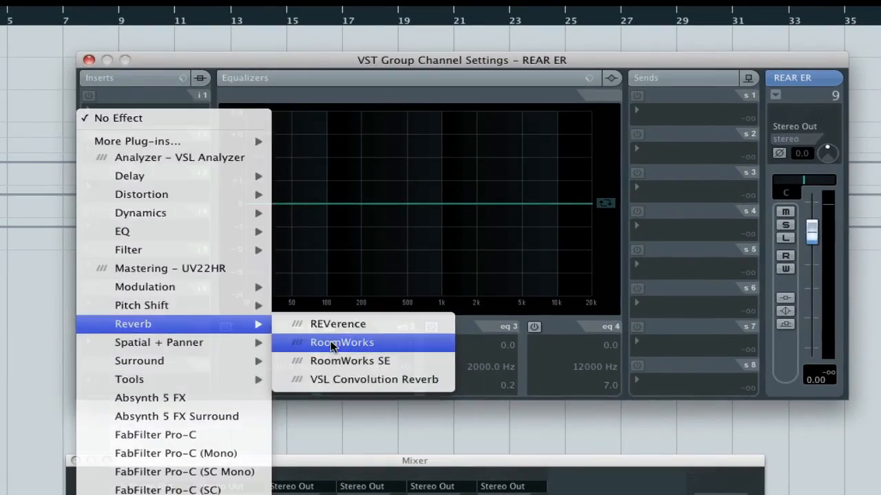
pyautogui.click(325, 339)
# In REAR ER's RoomWorks, set the reverb time to 0.10, size to 250, diffusion to 0 and mix to 50
pyautogui.moveTo(243, 260); pyautogui.dragTo(243, 279)
pyautogui.moveTo(301, 266); pyautogui.dragTo(278, 342)
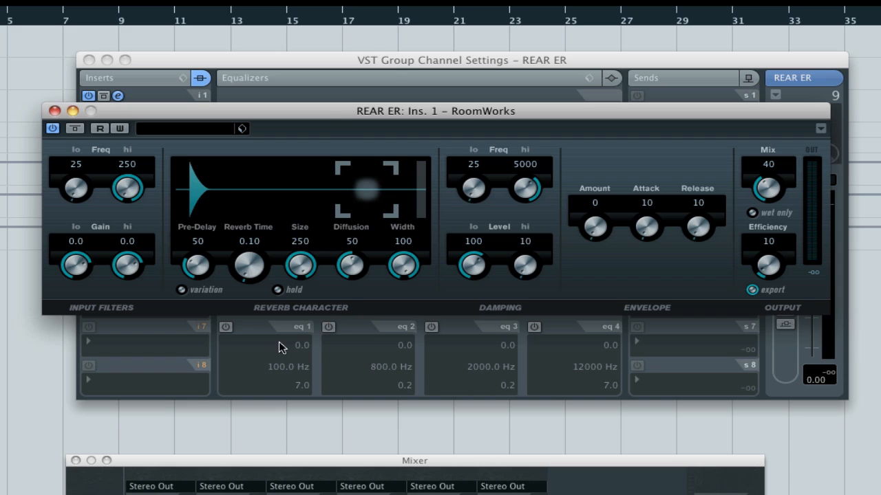
pyautogui.moveTo(347, 273)
pyautogui.mouseDown()
pyautogui.moveTo(348, 296)
pyautogui.moveTo(350, 264)
pyautogui.moveTo(350, 289)
pyautogui.mouseUp()
pyautogui.click(771, 164)
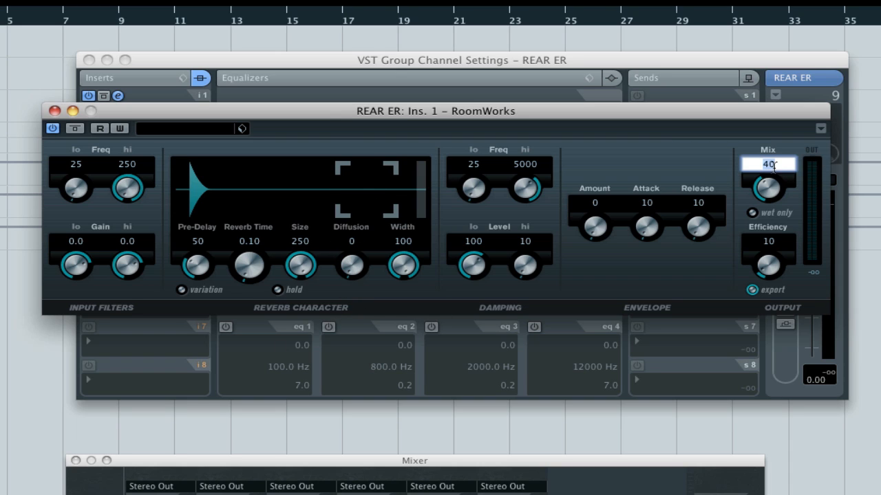
pyautogui.write('50')
pyautogui.press('Return')
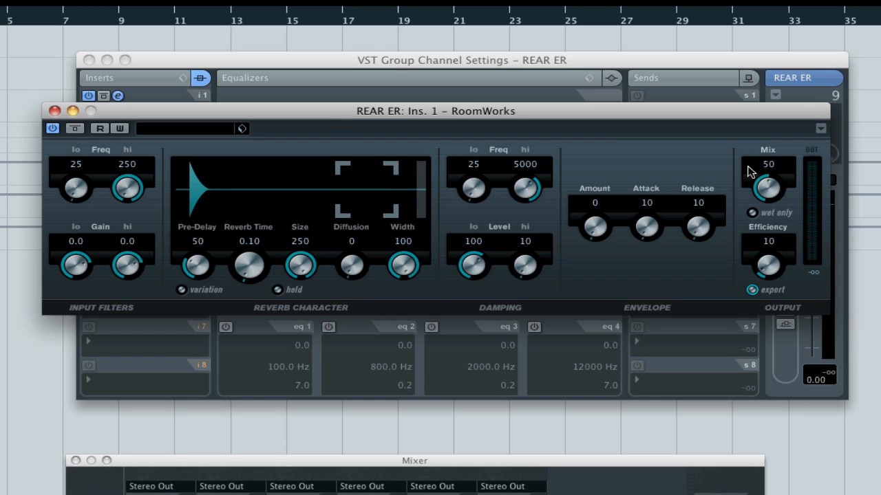
# Set the pre-delay of REAR ER's RoomWorks to 36 and close the plug-in and channel settings windows
pyautogui.click(203, 246)
pyautogui.write('36')
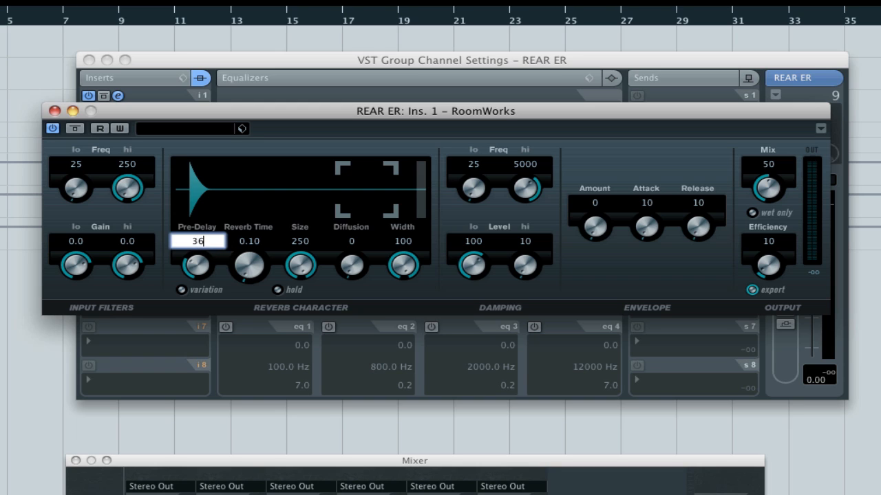
pyautogui.press('Return')
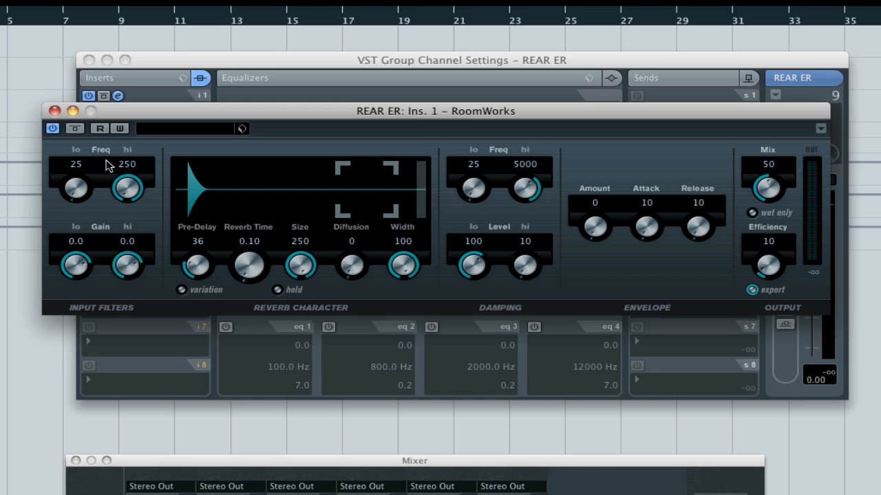
pyautogui.click(55, 112)
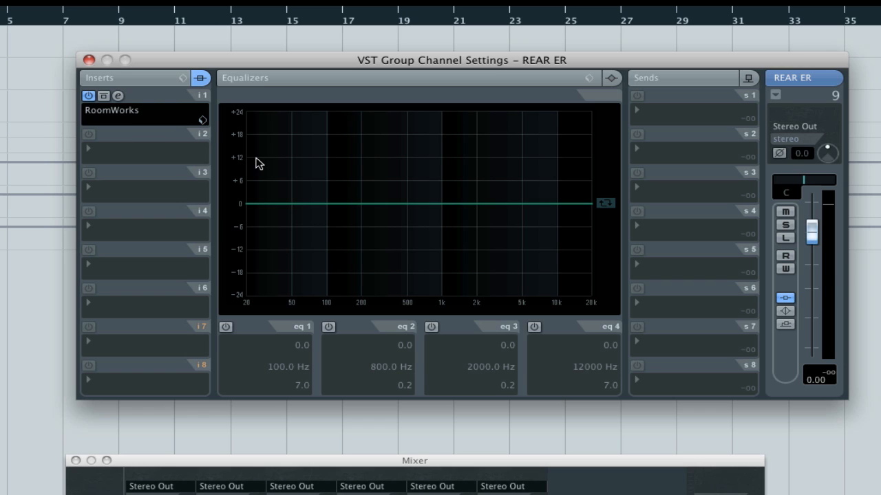
pyautogui.click(89, 60)
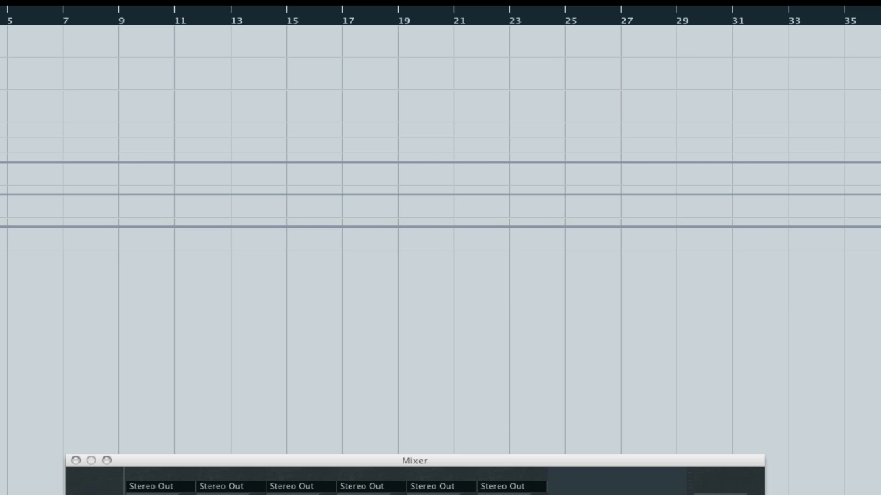
# Route the first send of the Strings channel to the NEAR ER group and activate it
pyautogui.click(351, 493)
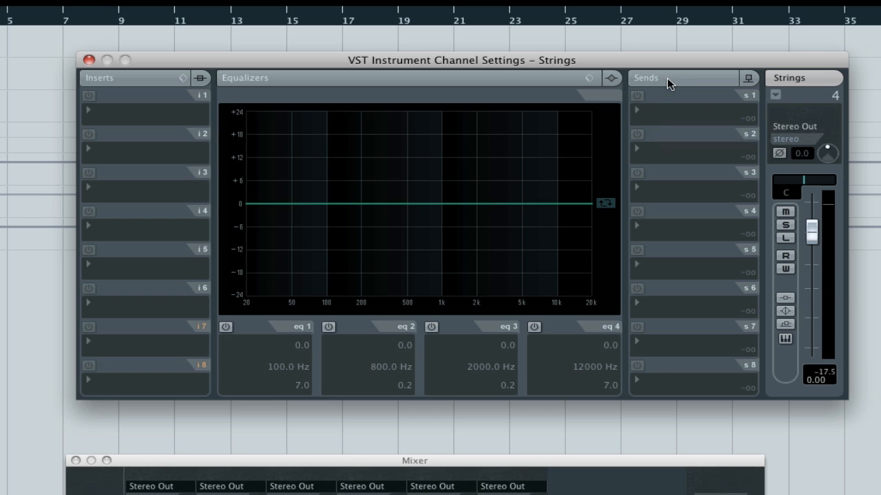
pyautogui.click(661, 113)
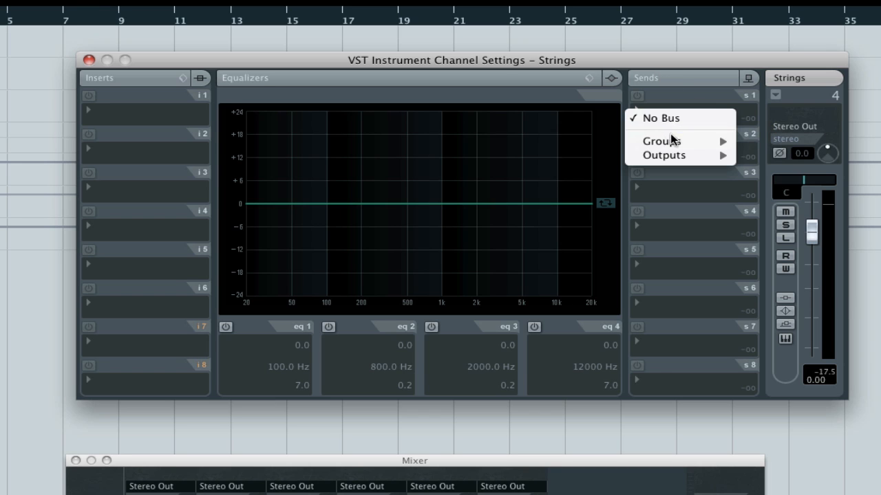
pyautogui.moveTo(717, 141)
pyautogui.click(777, 140)
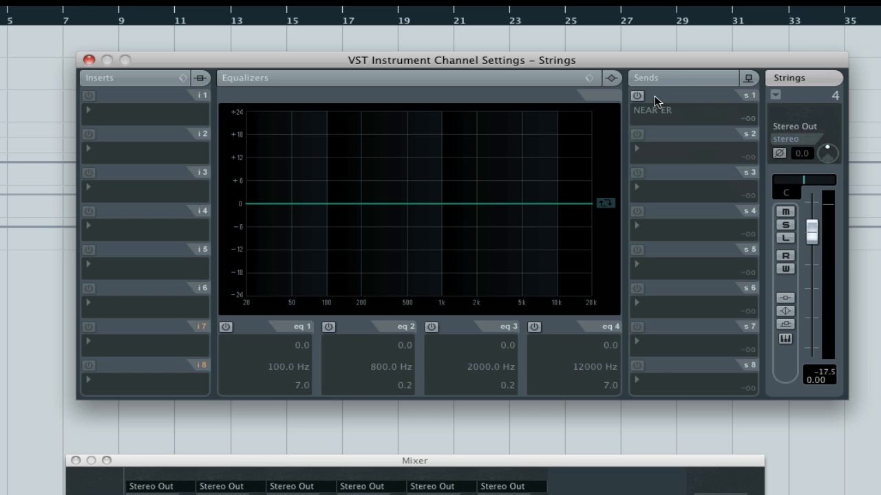
pyautogui.click(637, 95)
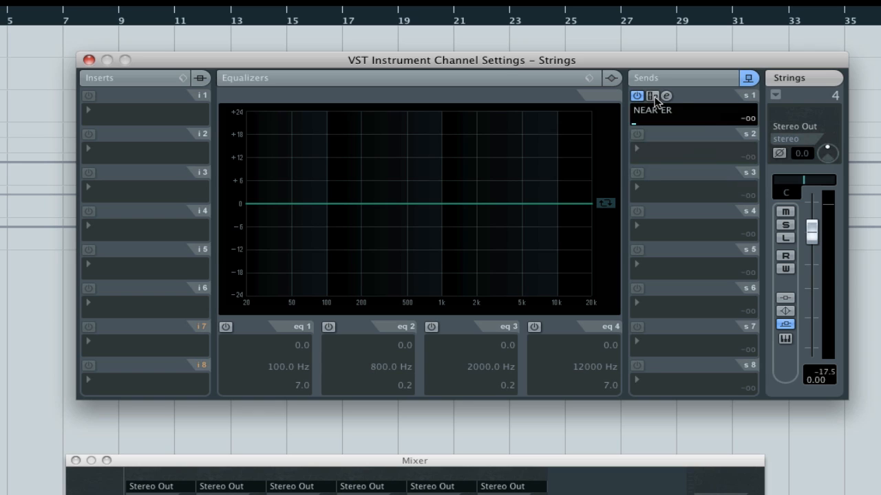
# Make the Strings send to NEAR ER pre-fader and set its level to 0
pyautogui.click(652, 97)
pyautogui.doubleClick(749, 118)
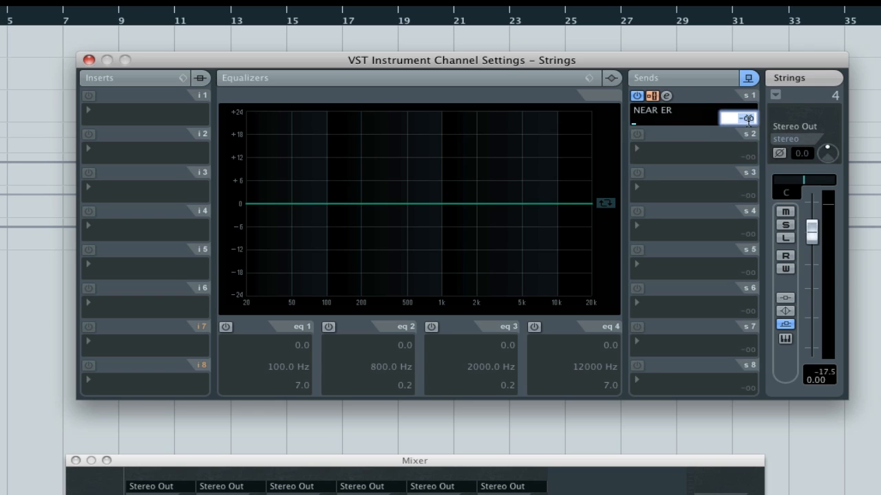
pyautogui.write('0')
pyautogui.press('Return')
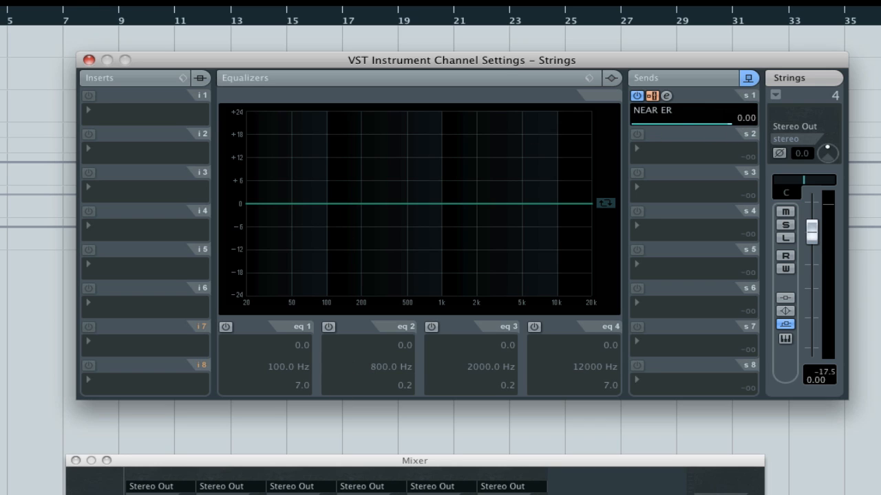
# Route the first send of the Woods channel to the MIDDLE ER group and activate it
pyautogui.click(418, 494)
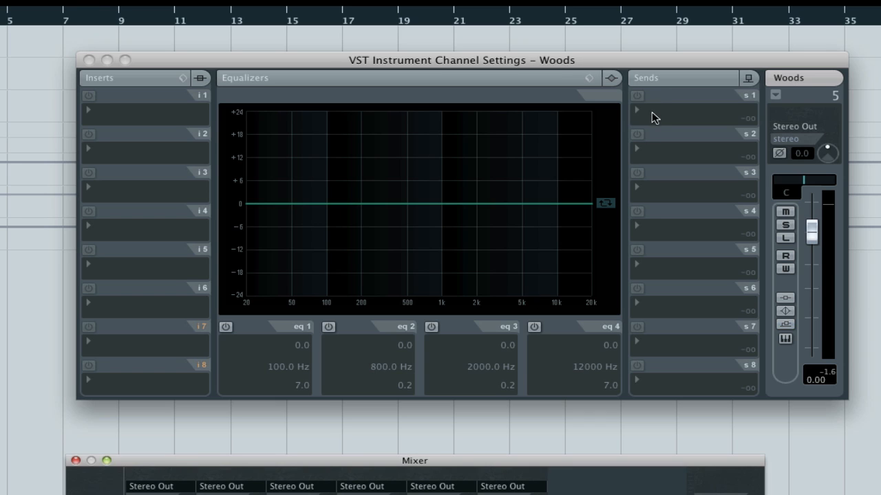
pyautogui.click(655, 113)
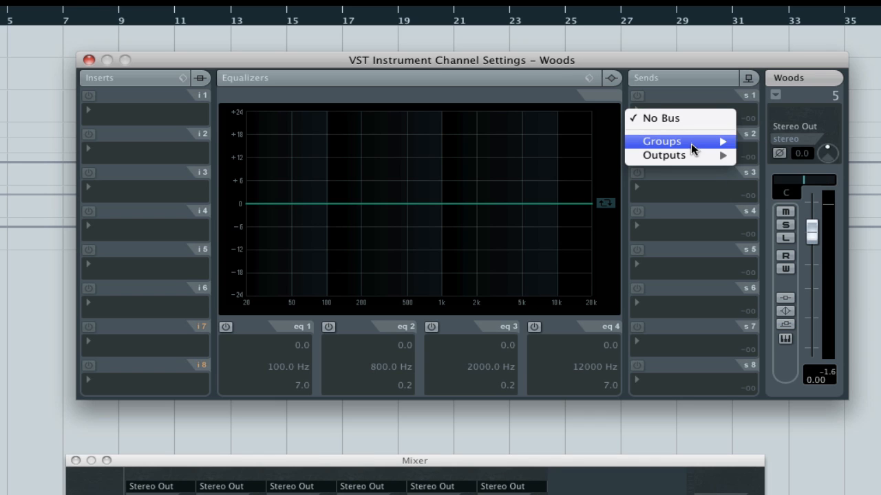
pyautogui.moveTo(691, 141)
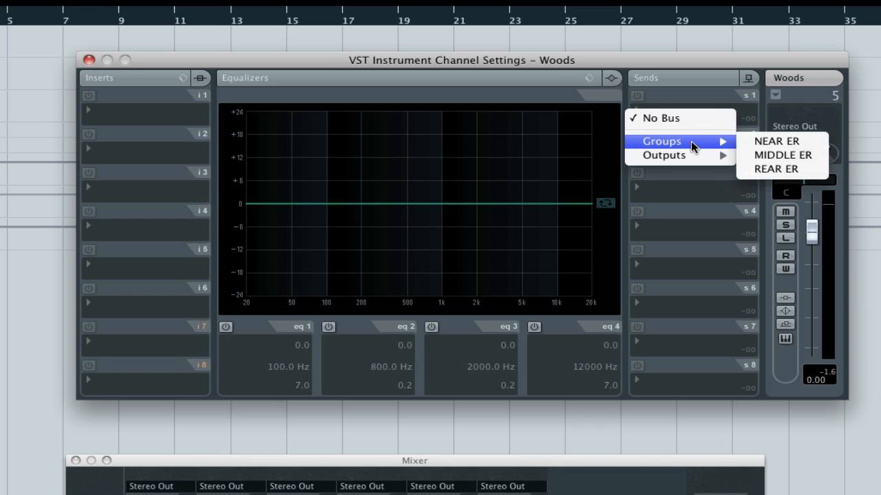
pyautogui.click(751, 155)
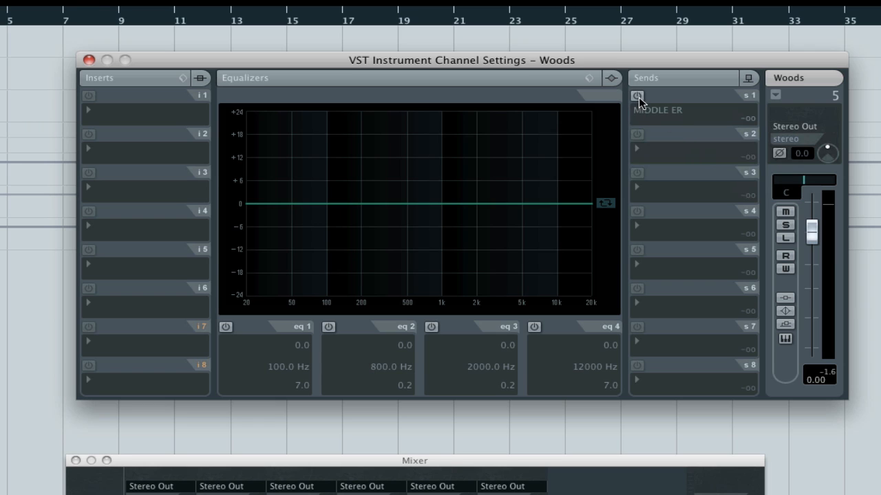
pyautogui.click(638, 97)
# Make the Woods send to MIDDLE ER pre-fader and set its level to 0
pyautogui.click(748, 123)
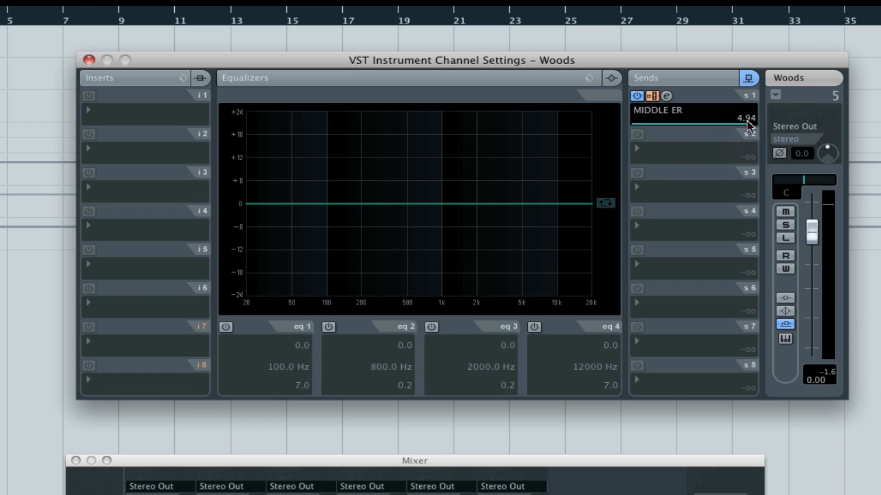
pyautogui.doubleClick(746, 117)
pyautogui.write('0')
pyautogui.press('Return')
# Route the first send of the Brass channel to the REAR ER group and activate it
pyautogui.click(487, 494)
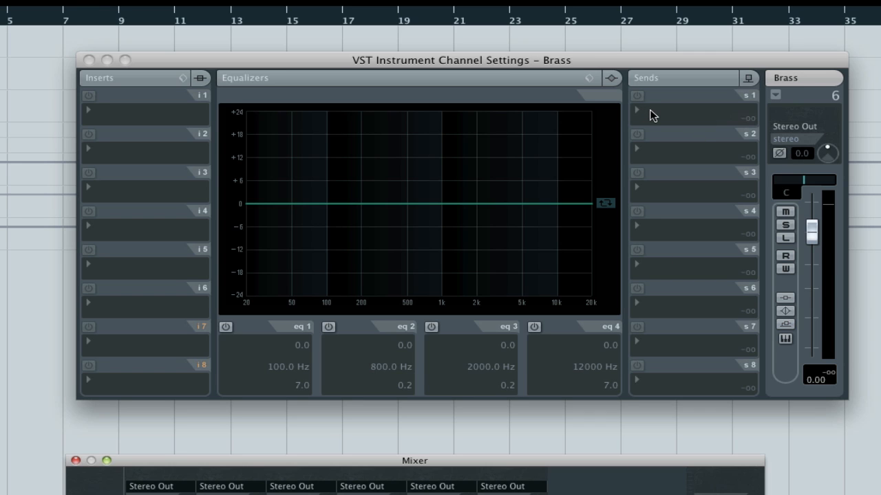
pyautogui.click(648, 113)
pyautogui.moveTo(682, 142)
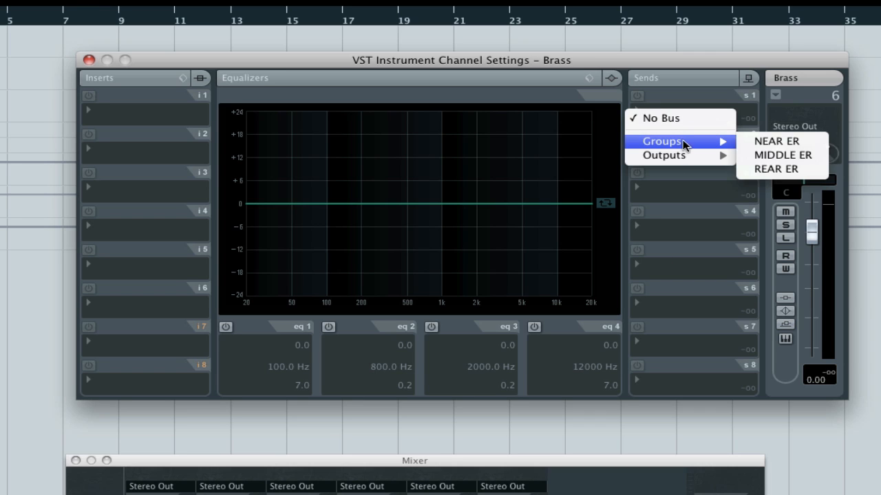
pyautogui.click(768, 172)
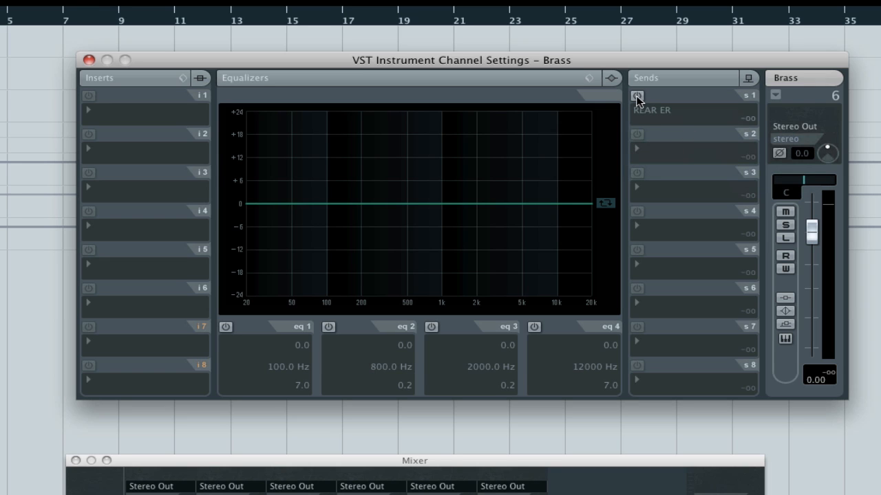
pyautogui.click(637, 96)
# Make the Brass send to REAR ER pre-fader, set its level to 0 and close the channel settings
pyautogui.click(748, 121)
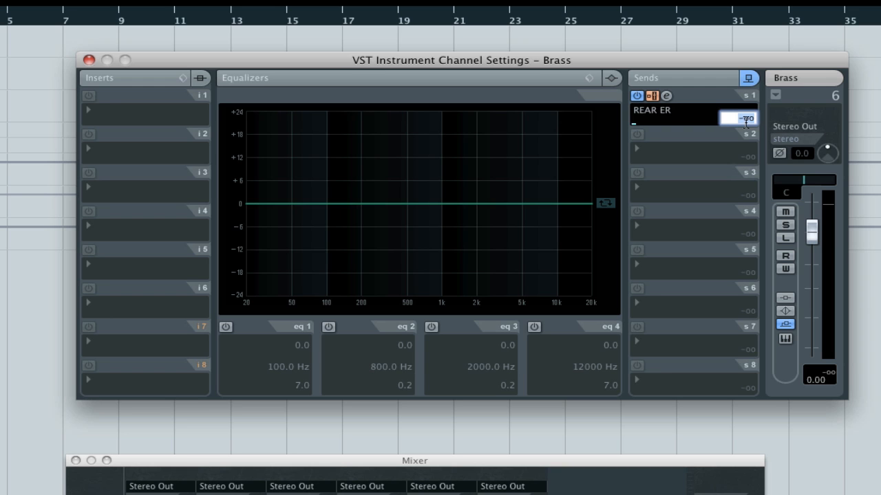
pyautogui.write('0')
pyautogui.press('Return')
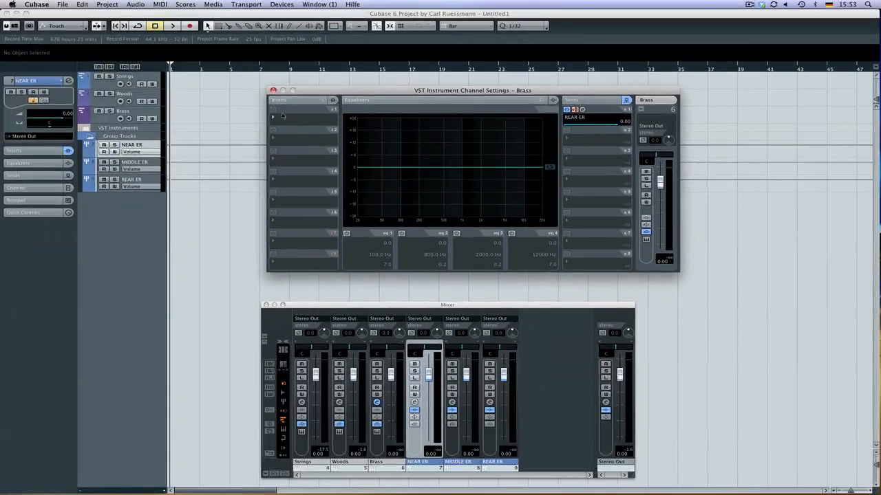
pyautogui.click(272, 90)
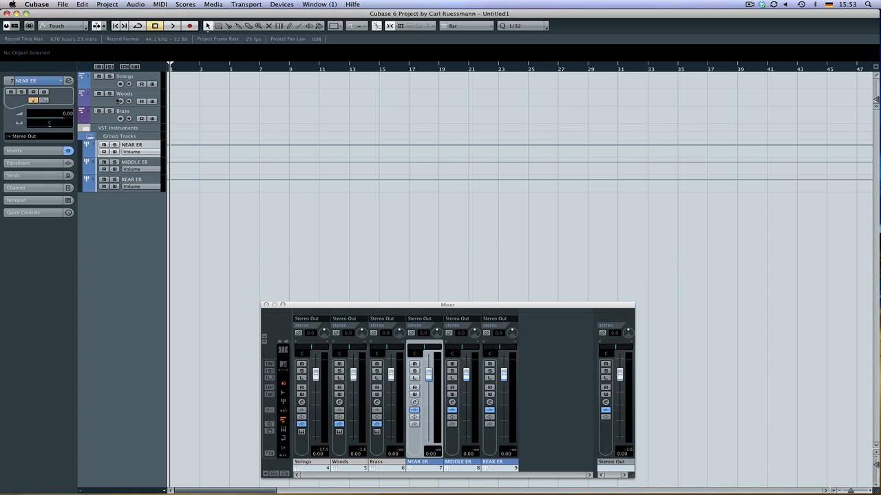
# Enable monitoring on the Woods track and compare its sound with its sends bypassed and active
pyautogui.click(110, 86)
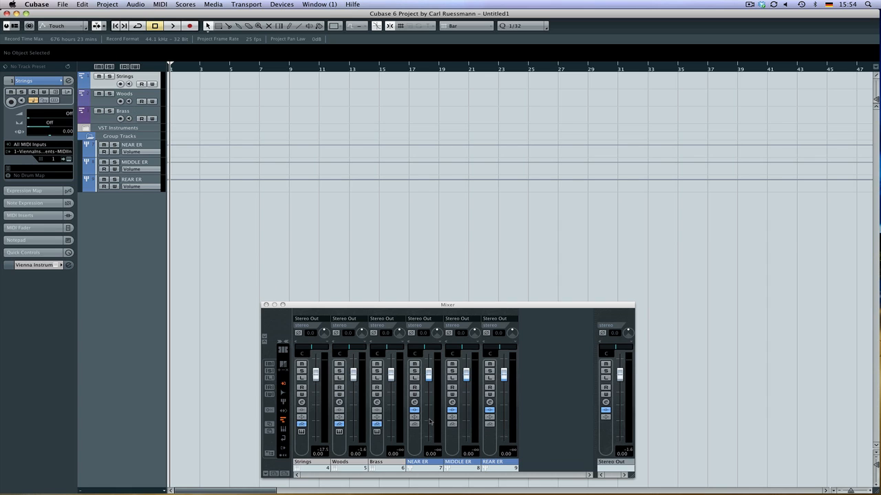
pyautogui.click(128, 100)
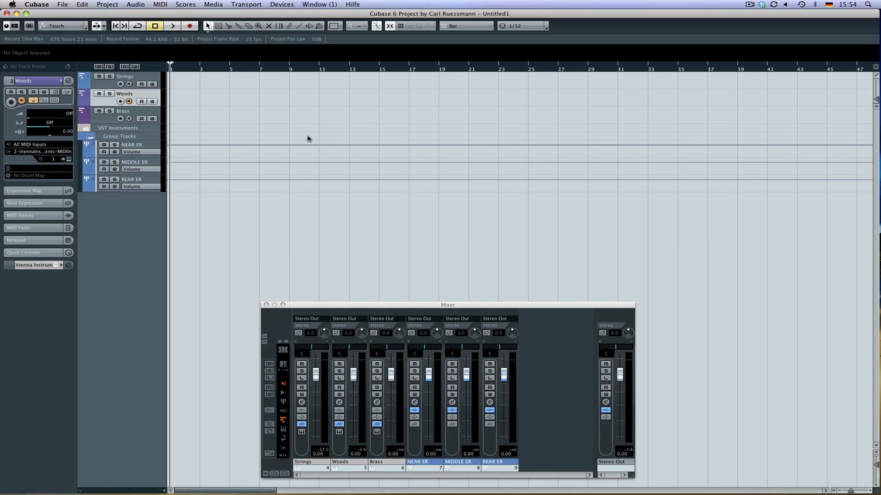
pyautogui.click(339, 424)
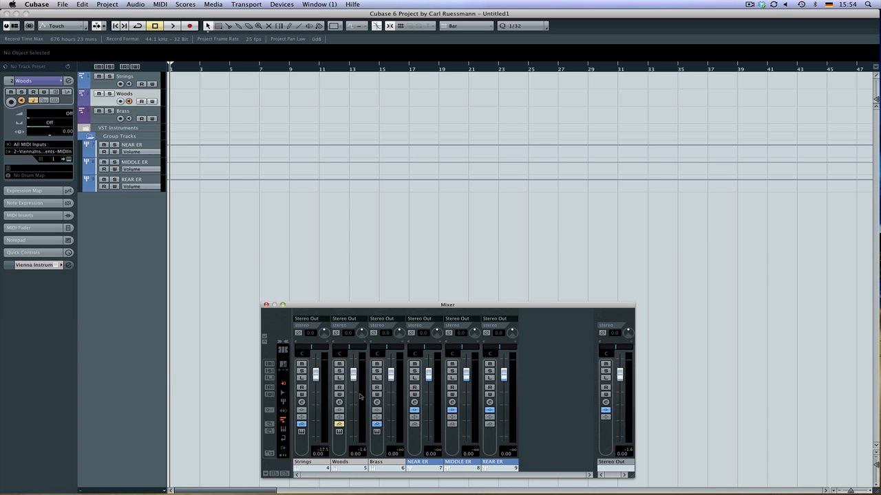
pyautogui.click(340, 425)
# Load the RoomWorks reverb into the first insert slot of the Stereo Out channel
pyautogui.click(605, 403)
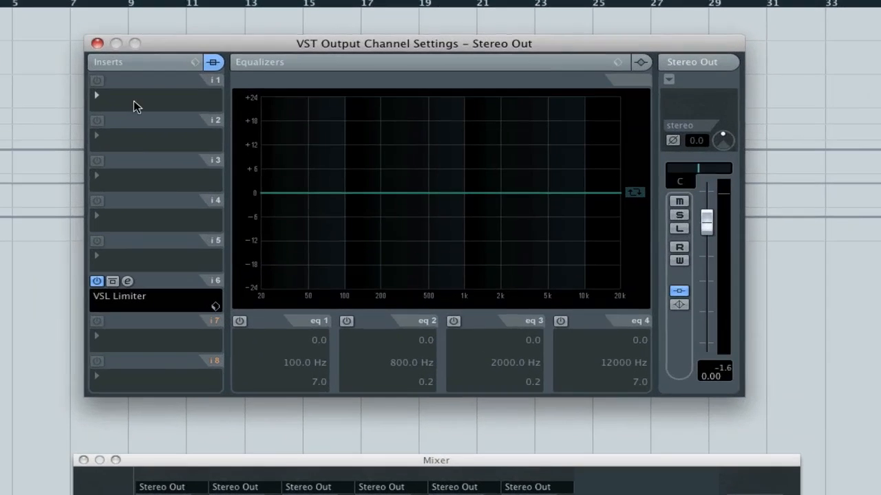
pyautogui.click(292, 120)
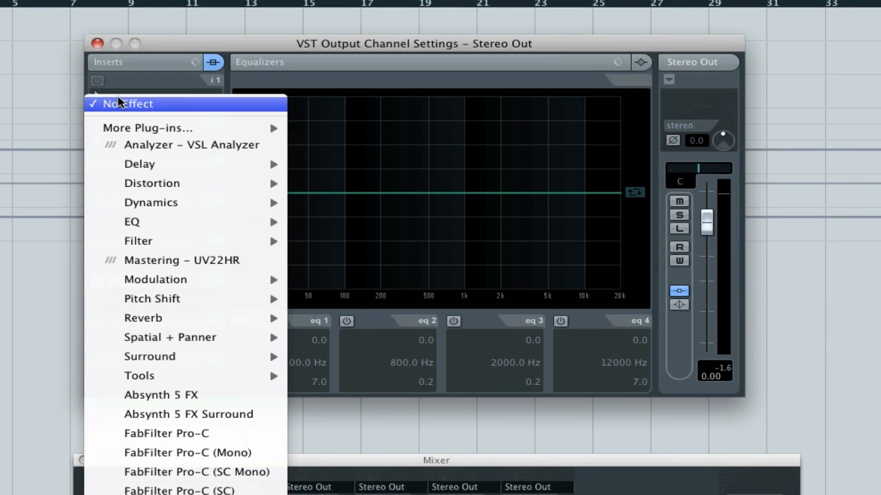
pyautogui.moveTo(172, 317)
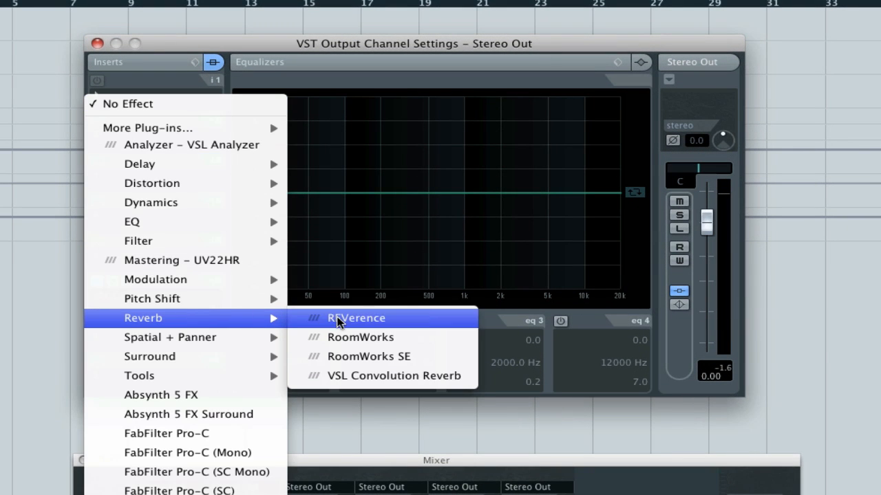
pyautogui.click(347, 338)
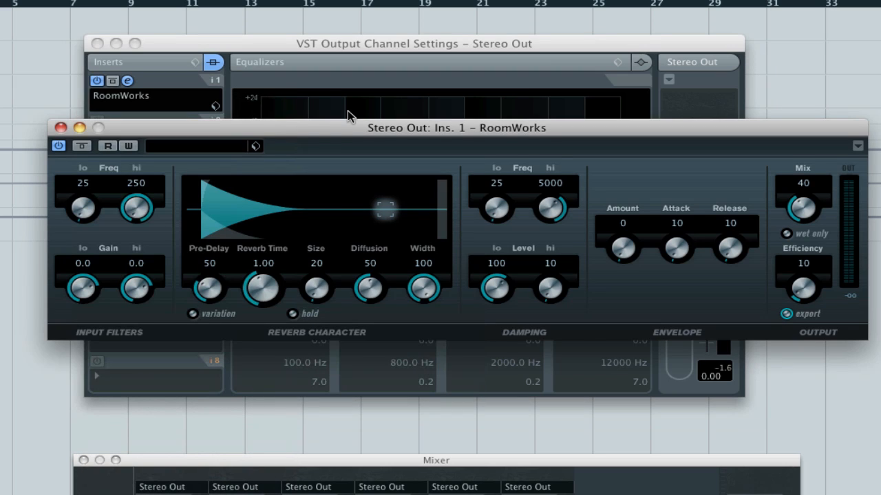
# Set the reverb time of the RoomWorks insert on Stereo Out to 1.6
pyautogui.moveTo(390, 129); pyautogui.dragTo(384, 155)
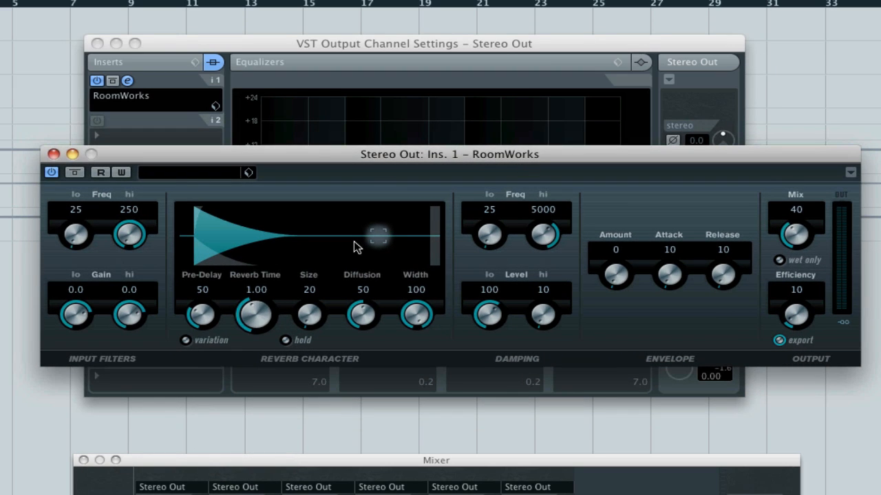
pyautogui.click(257, 289)
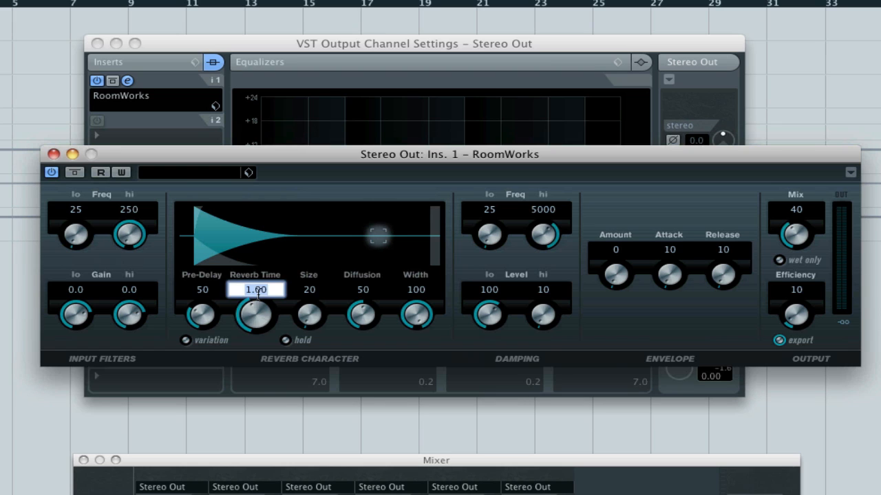
pyautogui.write('1.6')
pyautogui.press('Return')
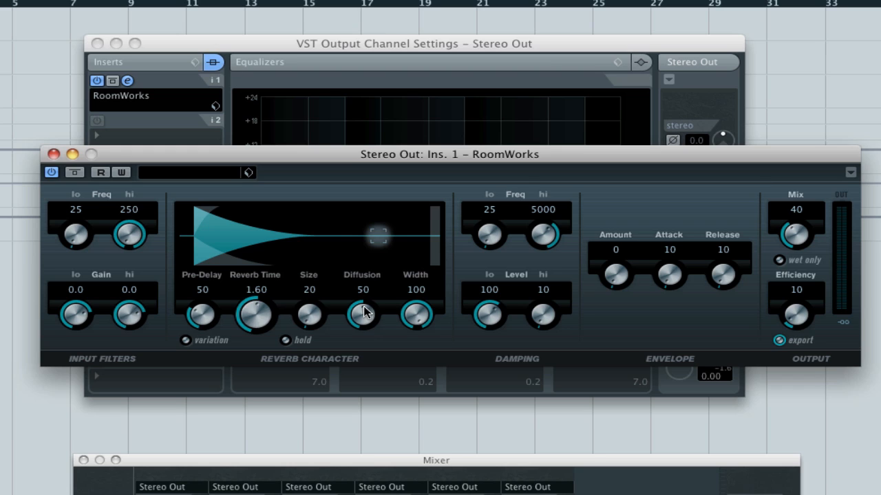
# Raise the RoomWorks diffusion to 100, reduce its pre-delay to 0, and close the plug-in and Stereo Out channel settings
pyautogui.moveTo(364, 317); pyautogui.dragTo(377, 324)
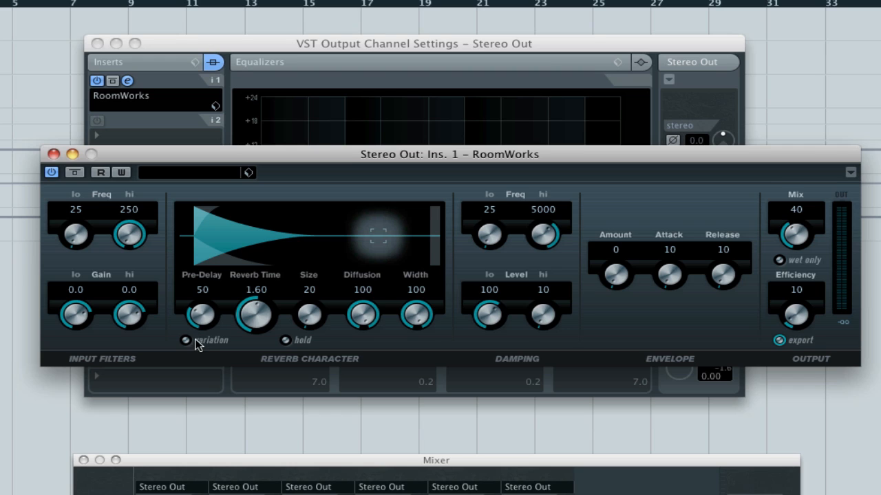
pyautogui.moveTo(204, 311); pyautogui.dragTo(193, 336)
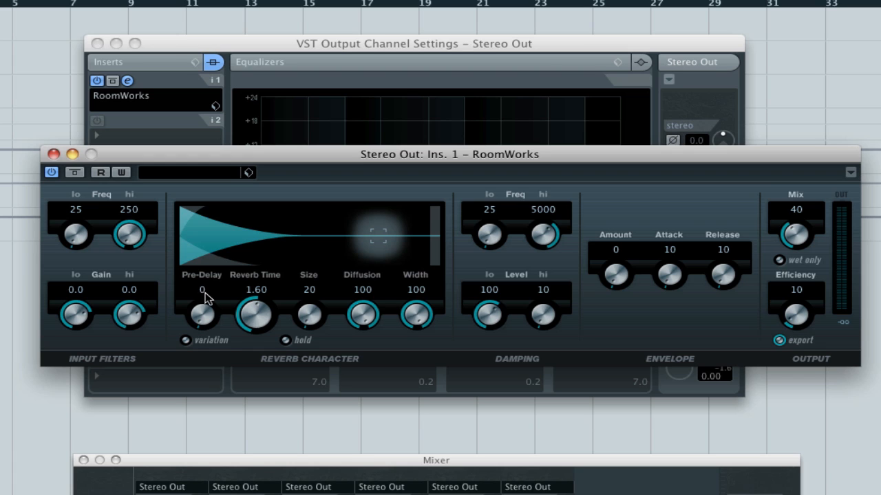
pyautogui.click(54, 154)
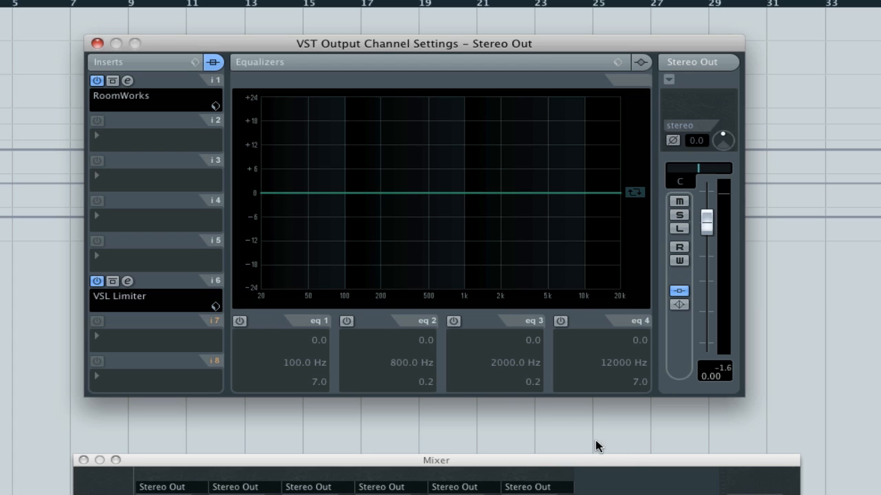
pyautogui.click(97, 44)
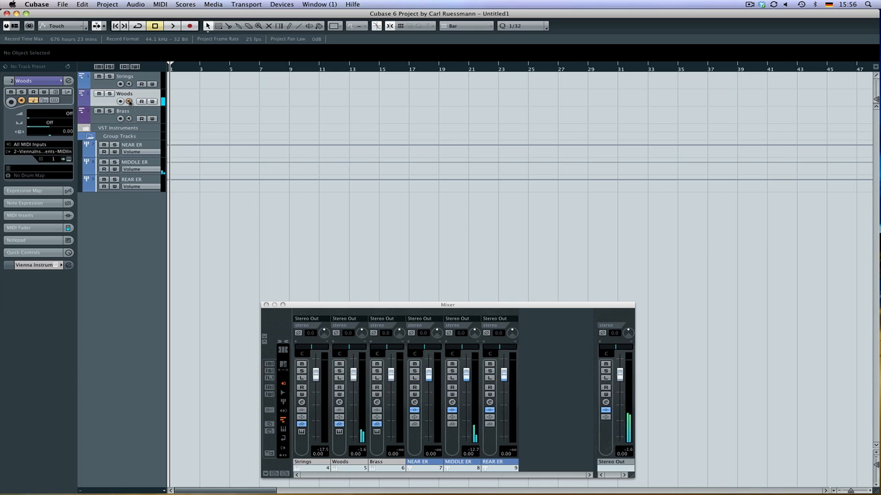
# Switch monitoring from Woods to Strings, pan the Strings channel to L51, and turn off Strings monitoring
pyautogui.click(129, 102)
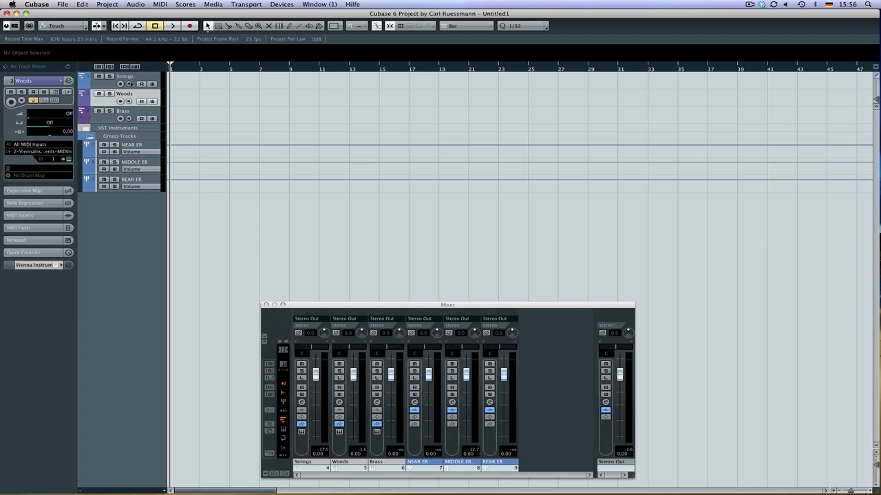
pyautogui.click(130, 84)
pyautogui.moveTo(311, 349); pyautogui.dragTo(303, 350)
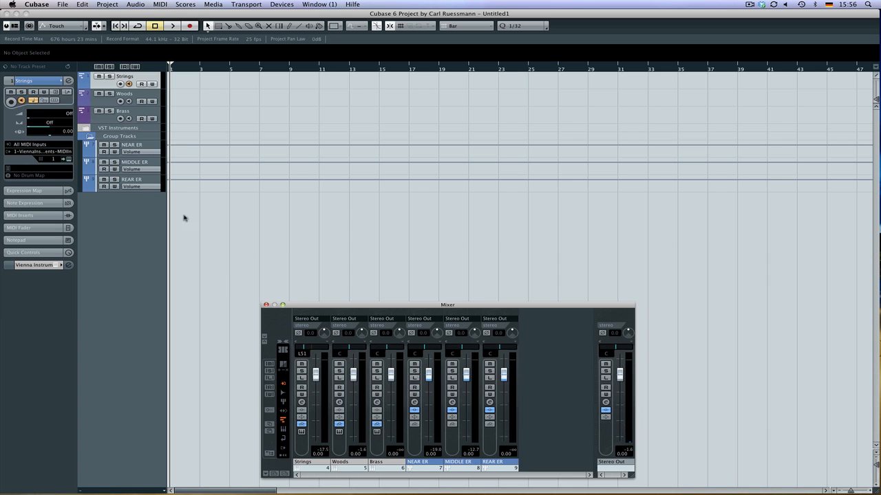
pyautogui.click(128, 84)
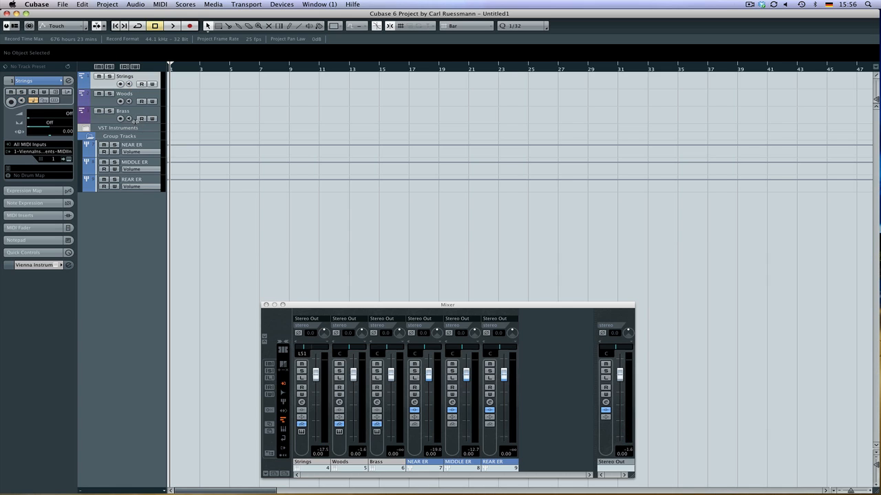
# Monitor the Brass track, check its send settings, and audition its fader at about -3.46 and about 0.40
pyautogui.click(130, 117)
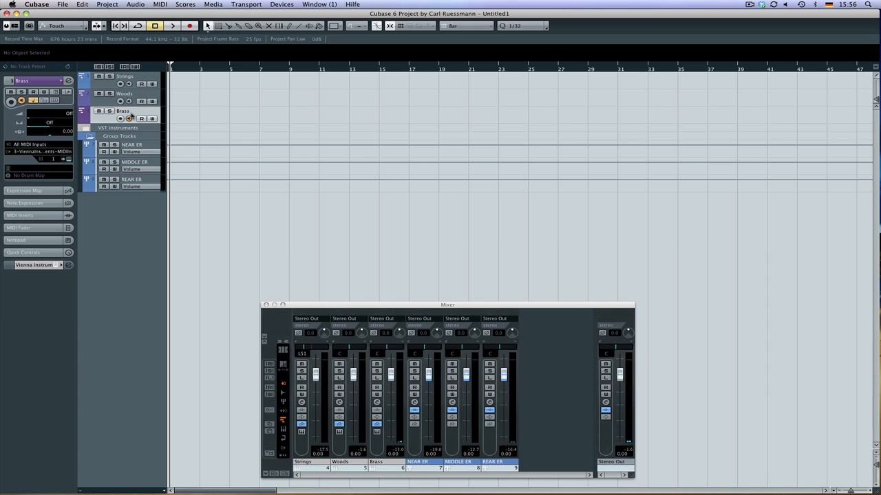
pyautogui.click(376, 402)
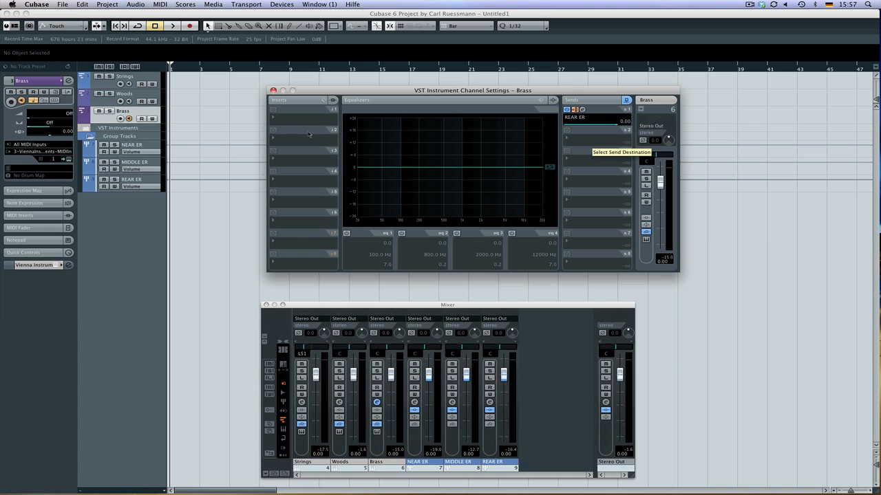
pyautogui.click(273, 90)
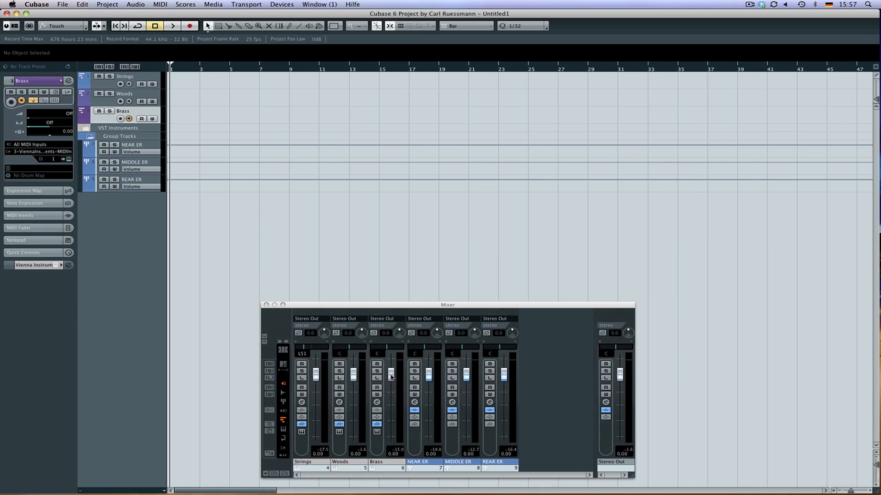
pyautogui.moveTo(391, 375)
pyautogui.mouseDown()
pyautogui.moveTo(390, 410)
pyautogui.moveTo(391, 375)
pyautogui.moveTo(390, 389)
pyautogui.mouseUp()
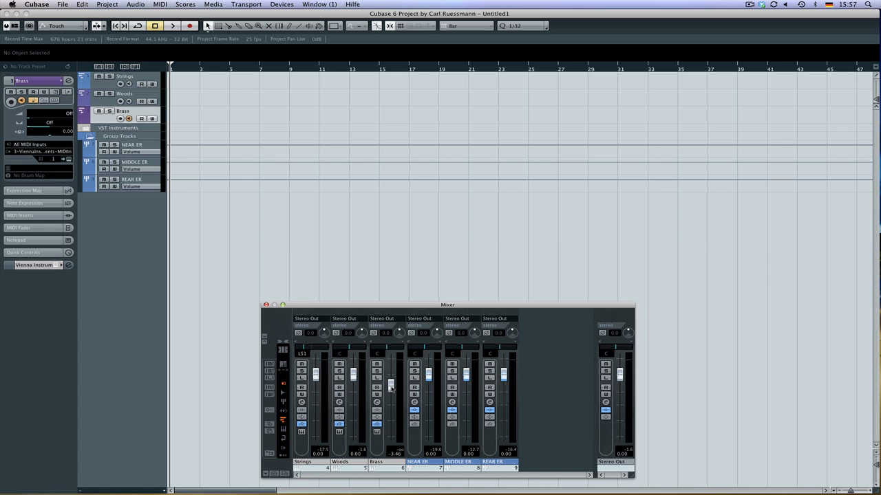
pyautogui.moveTo(390, 387)
pyautogui.mouseDown()
pyautogui.moveTo(390, 411)
pyautogui.moveTo(390, 368)
pyautogui.moveTo(390, 378)
pyautogui.mouseUp()
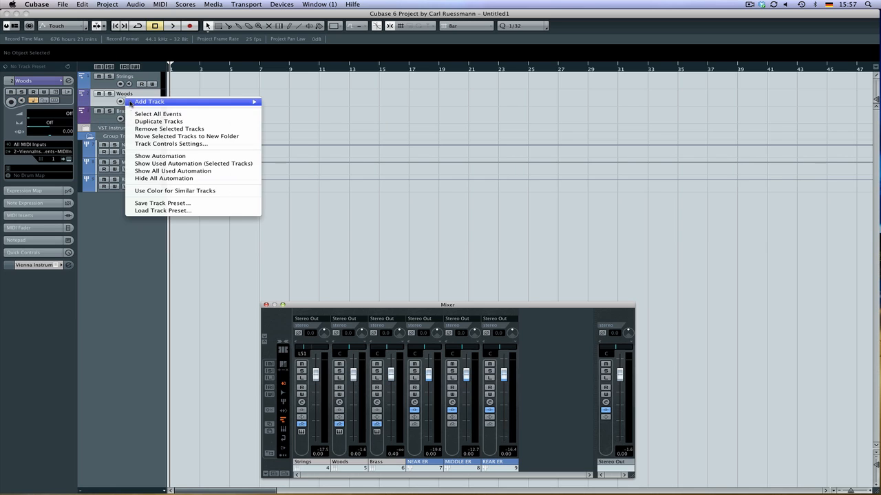
# Switch monitoring from Brass to Woods and audition the Woods fader at about -33.63 and about -5.77
pyautogui.rightClick(129, 102)
pyautogui.click(112, 106)
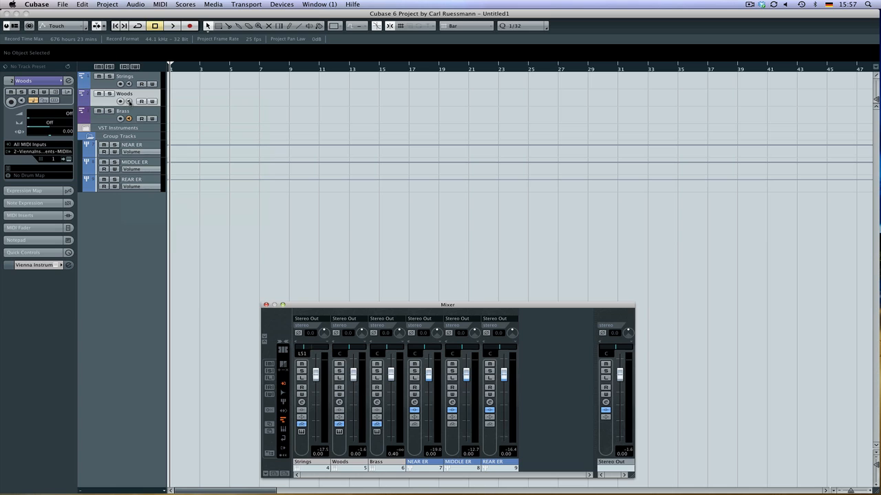
pyautogui.click(129, 102)
pyautogui.click(129, 118)
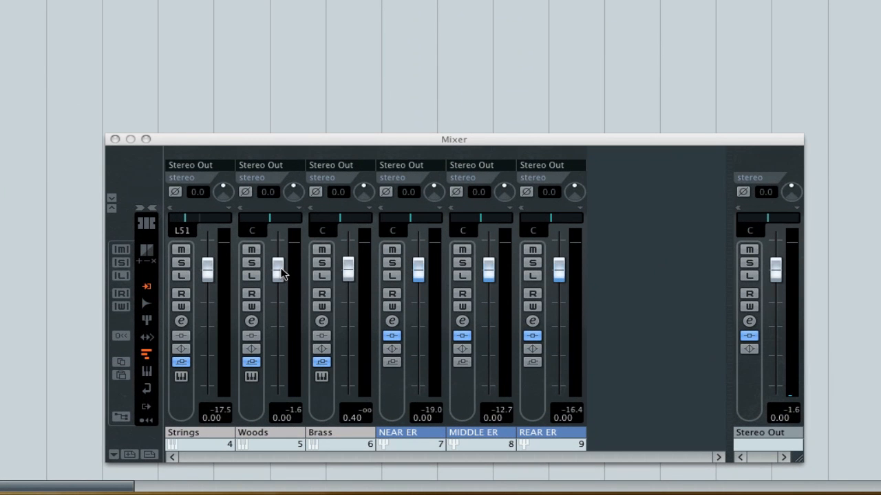
pyautogui.moveTo(278, 272); pyautogui.dragTo(279, 371)
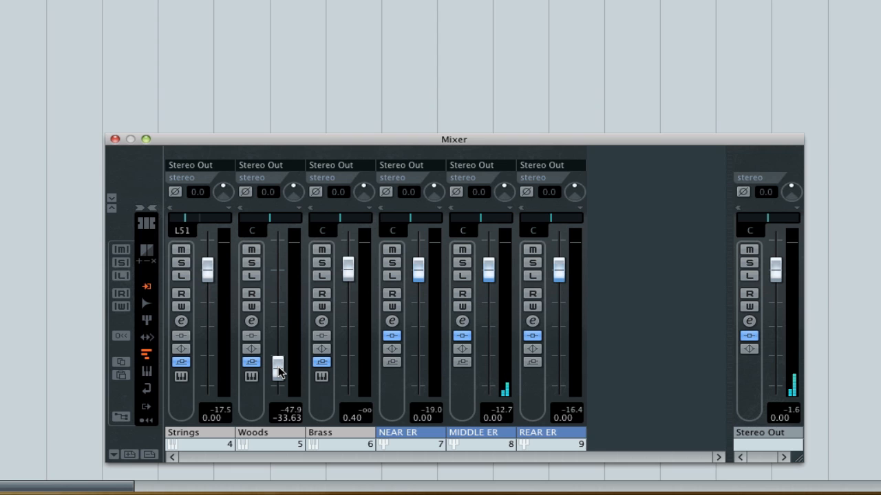
pyautogui.moveTo(278, 372); pyautogui.dragTo(278, 299)
# Set the Woods channel volume to -3 and the Brass channel volume to -6
pyautogui.click(283, 416)
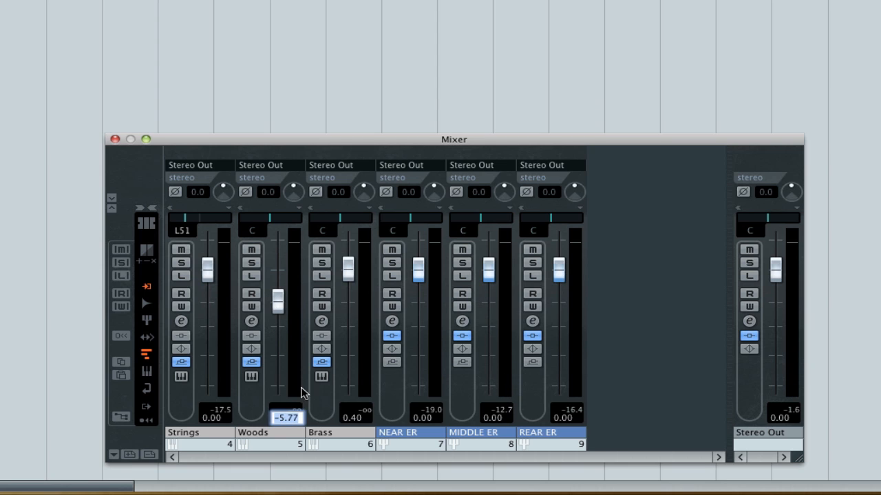
pyautogui.write('-3')
pyautogui.press('Return')
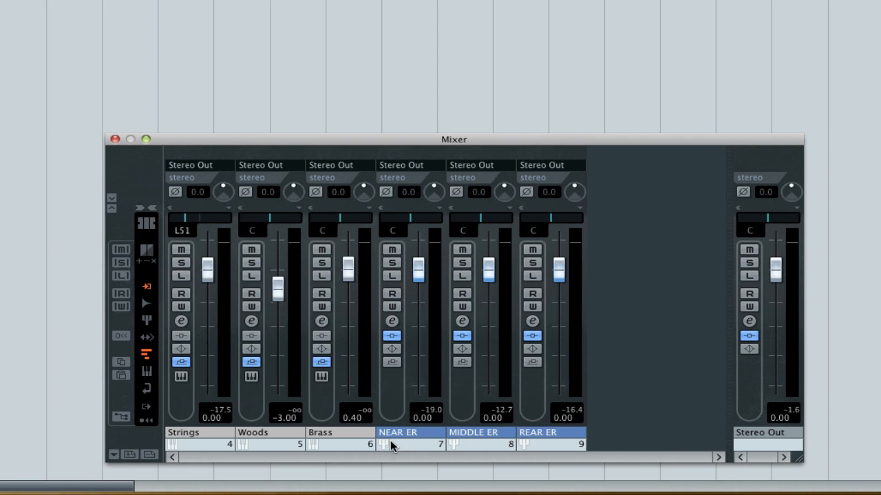
pyautogui.click(355, 420)
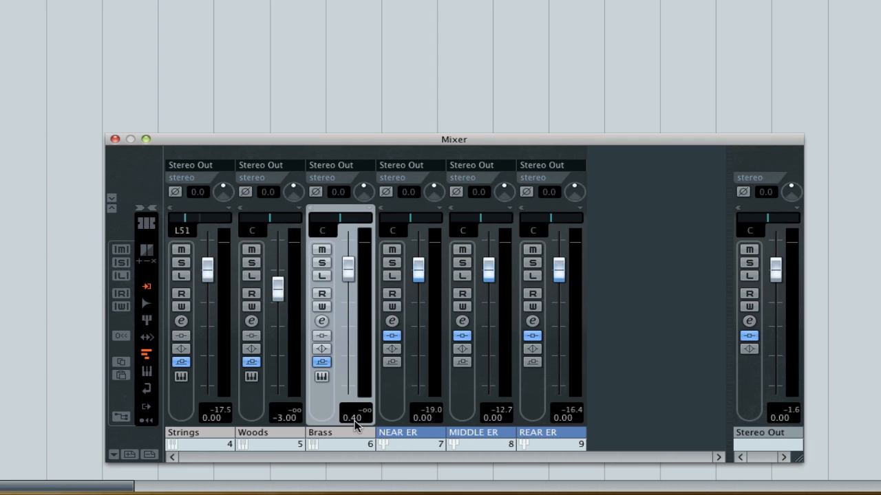
pyautogui.write('-6')
pyautogui.press('Return')
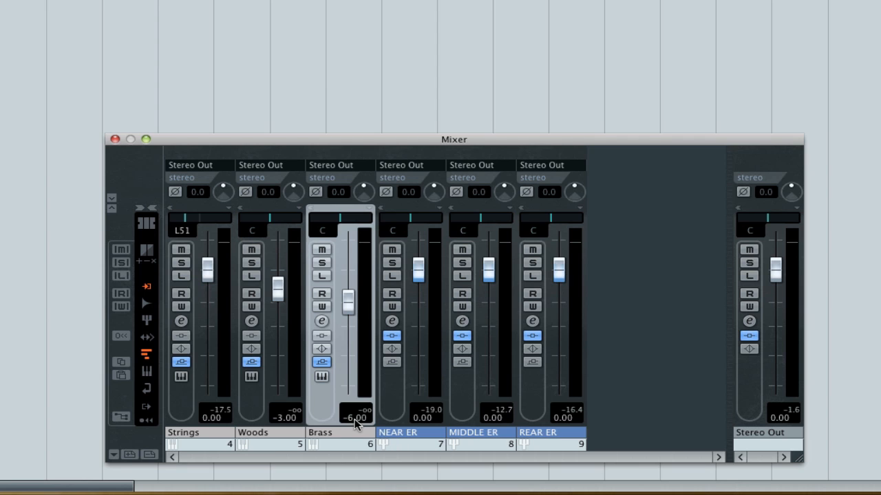